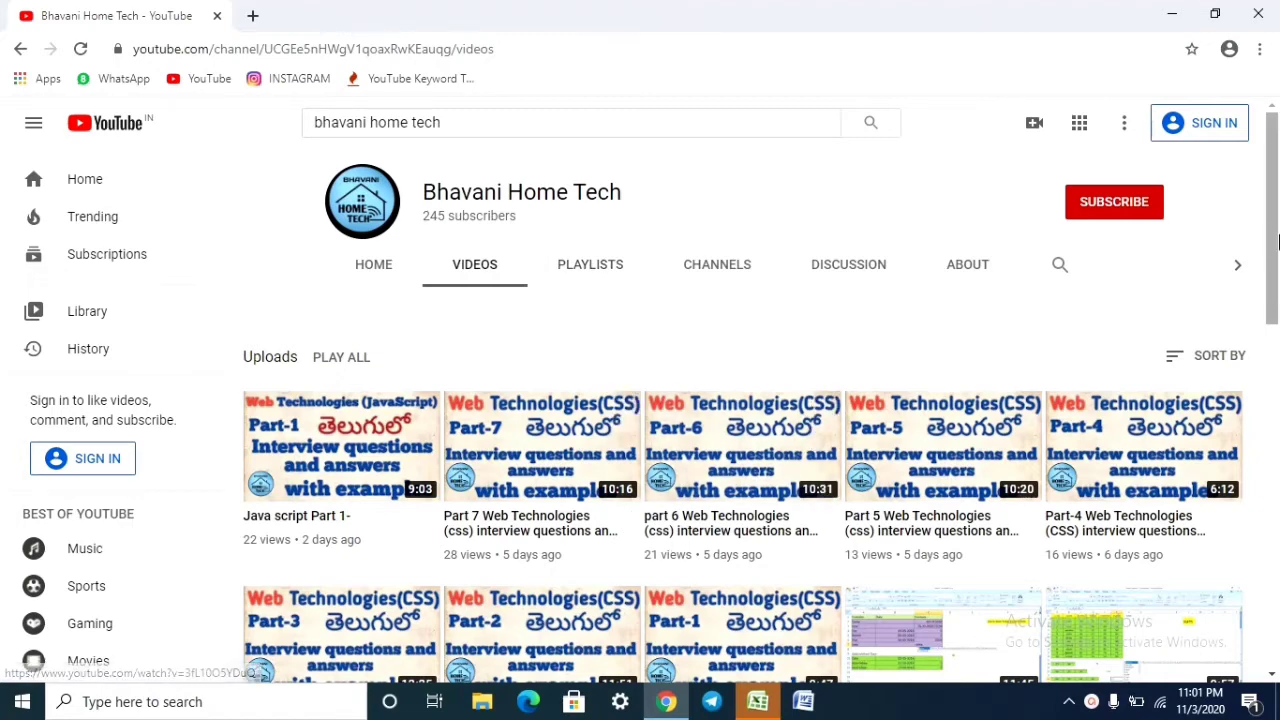
Step: Scroll through the channel's uploaded videos, then switch to its Playlists page
drag(1272, 260, 1271, 588)
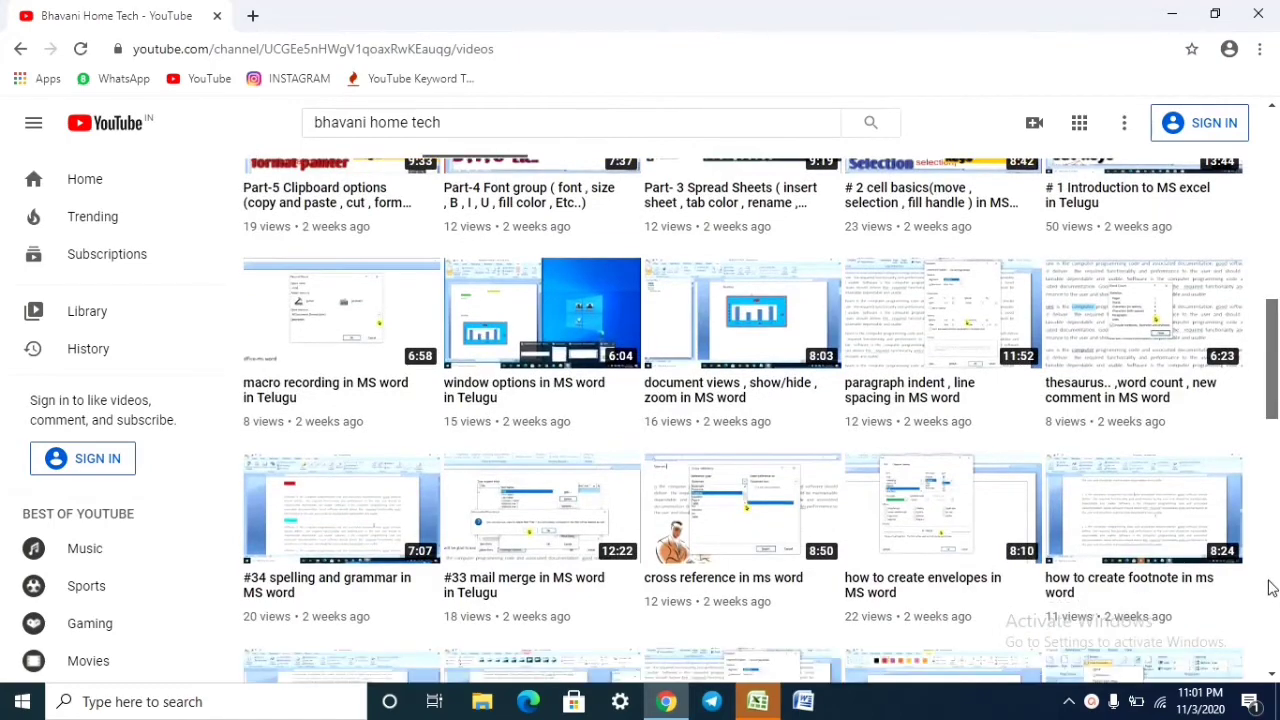
drag(1271, 588, 1258, 401)
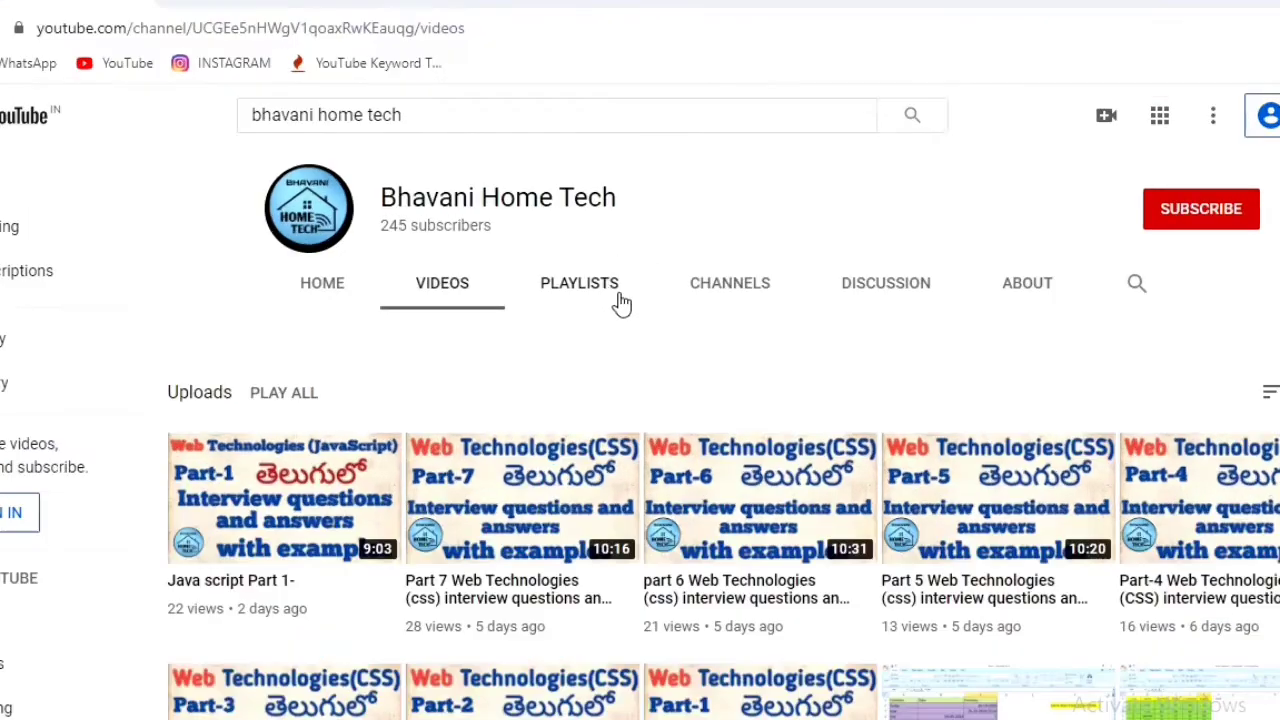
click(601, 285)
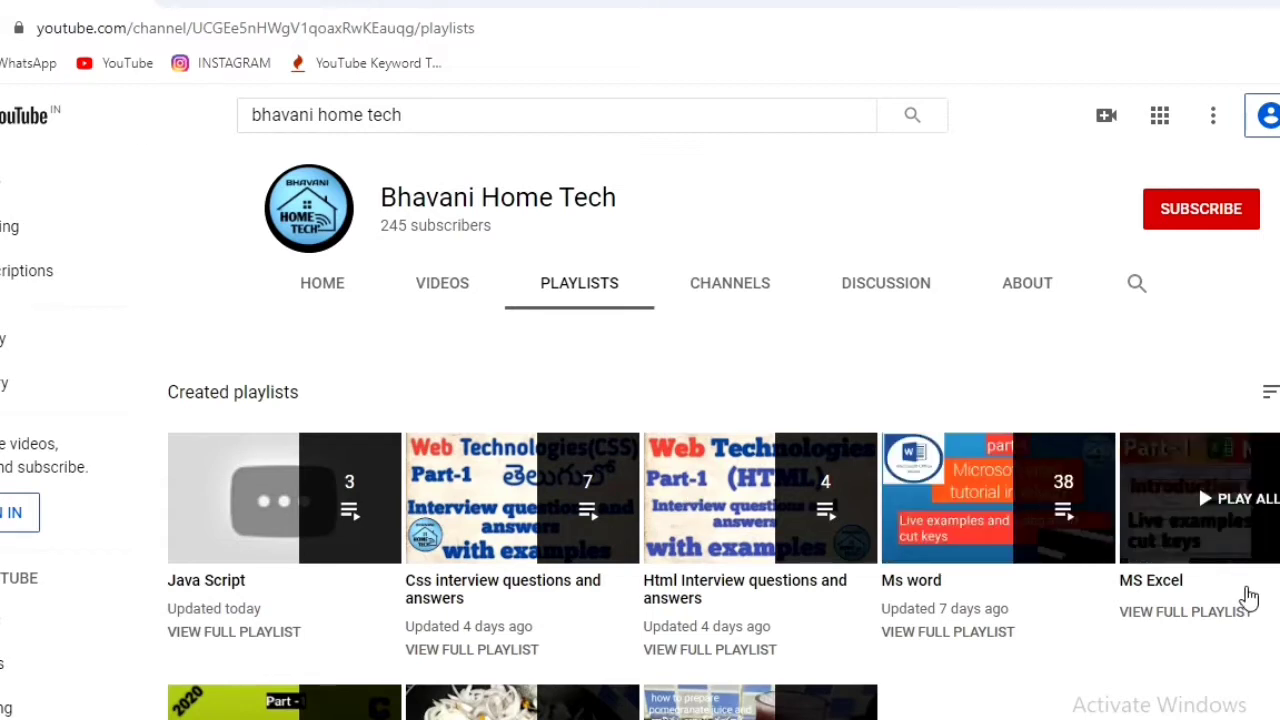
mouse_move(1143, 446)
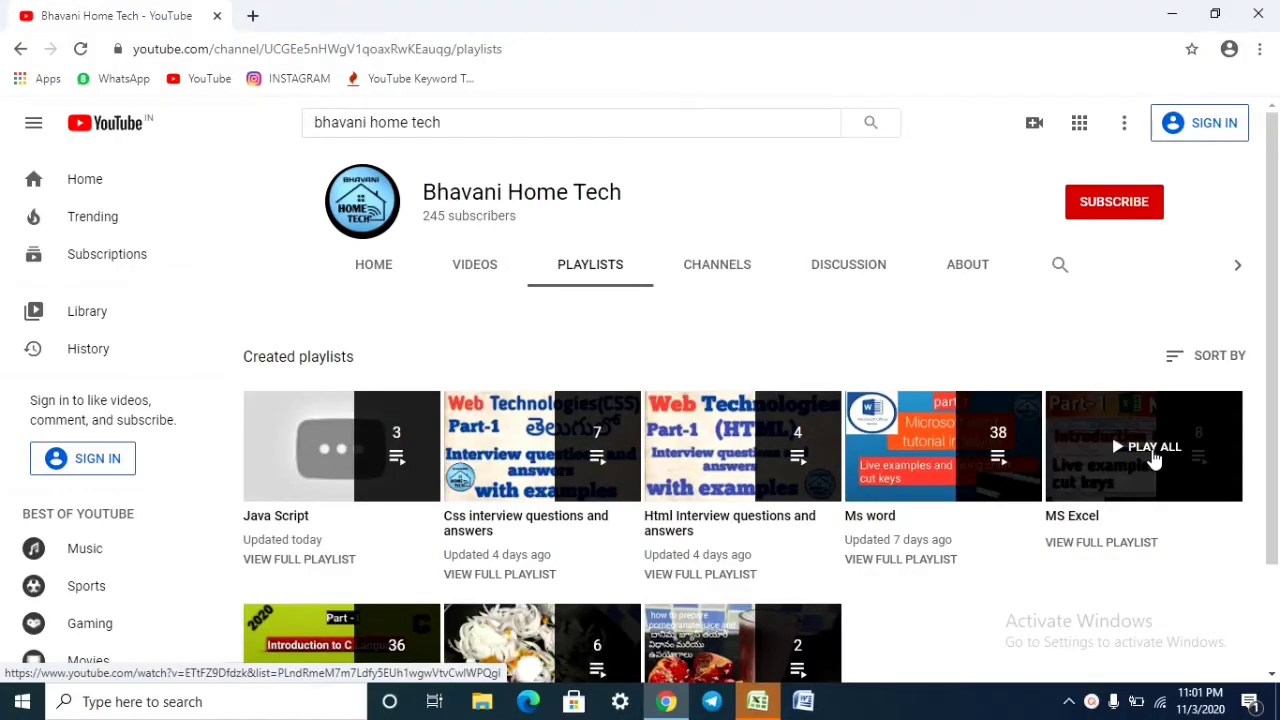
Step: Play the MS Excel playlist from its first video, pause it at 0:02, and scroll the page
click(1155, 448)
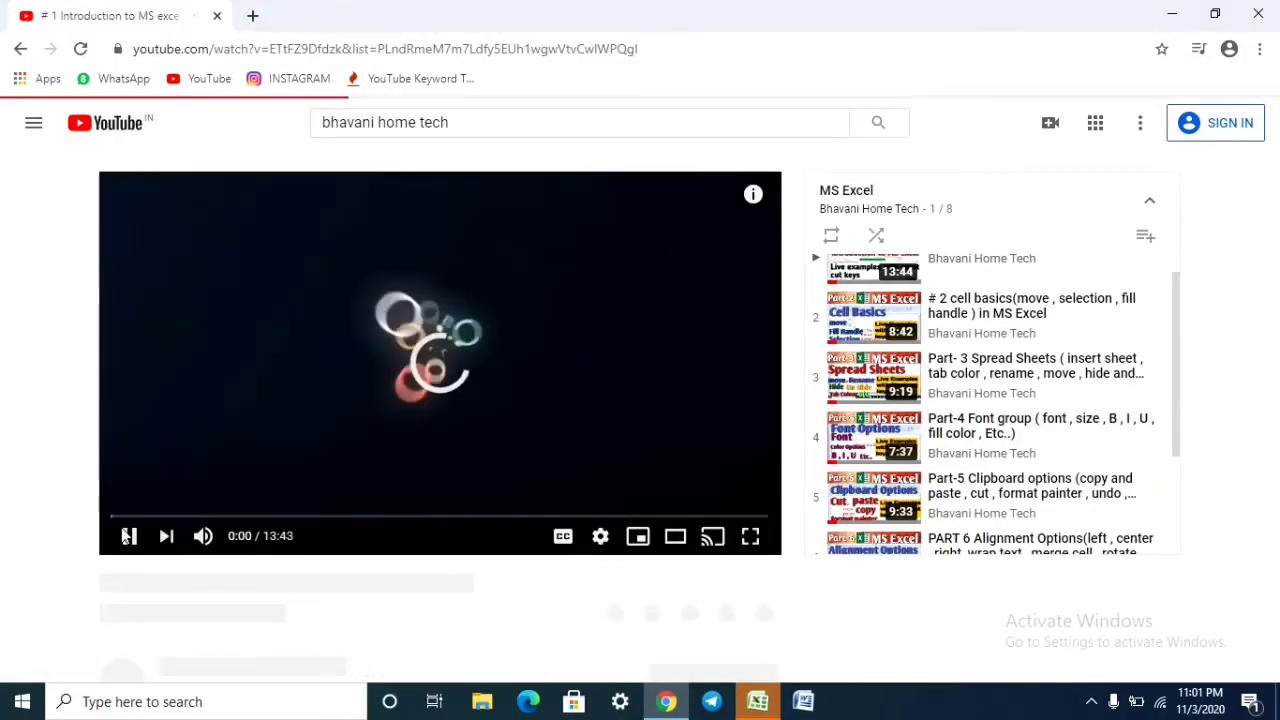
click(162, 543)
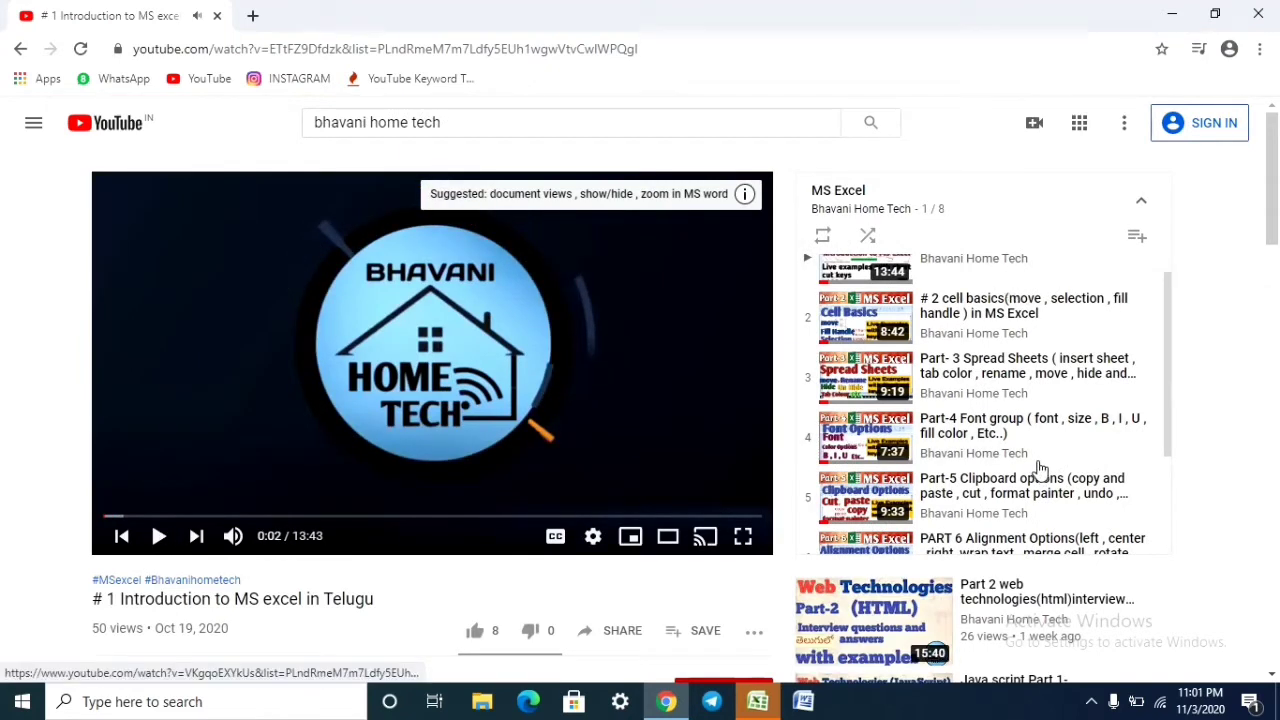
drag(1172, 341, 1185, 450)
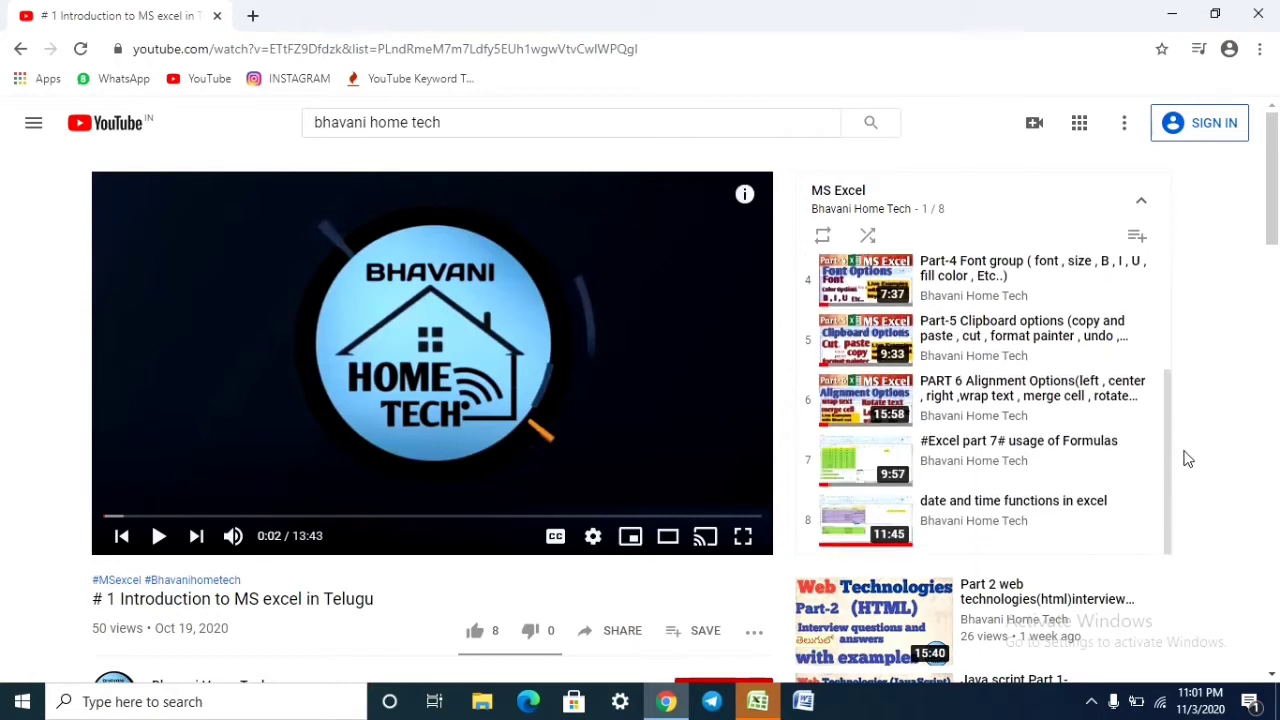
drag(1276, 210, 1277, 254)
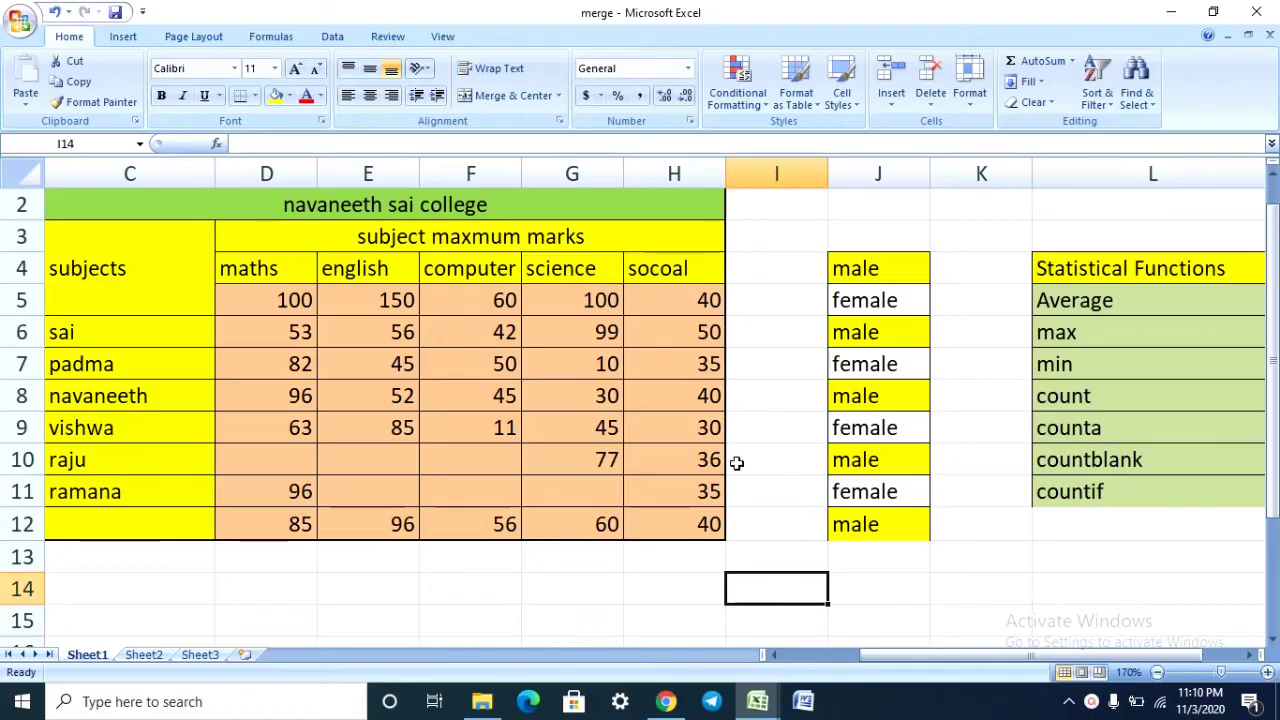
click(1124, 300)
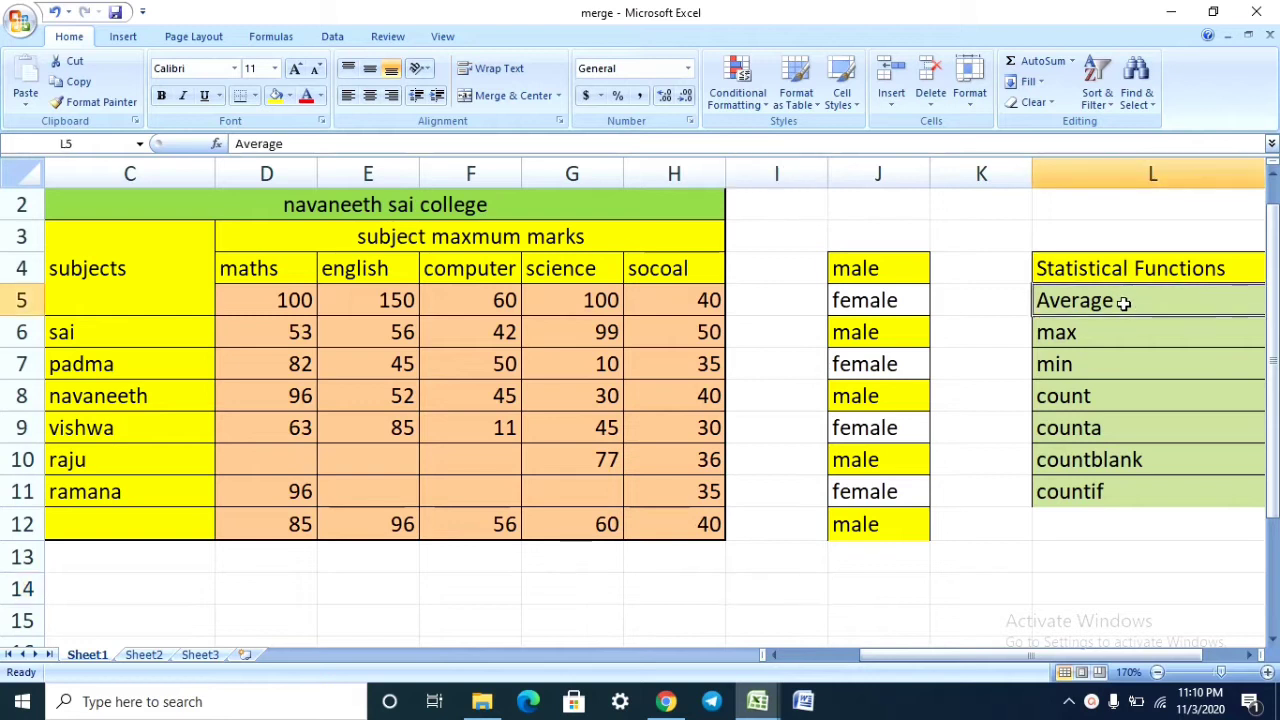
click(1068, 334)
click(1074, 370)
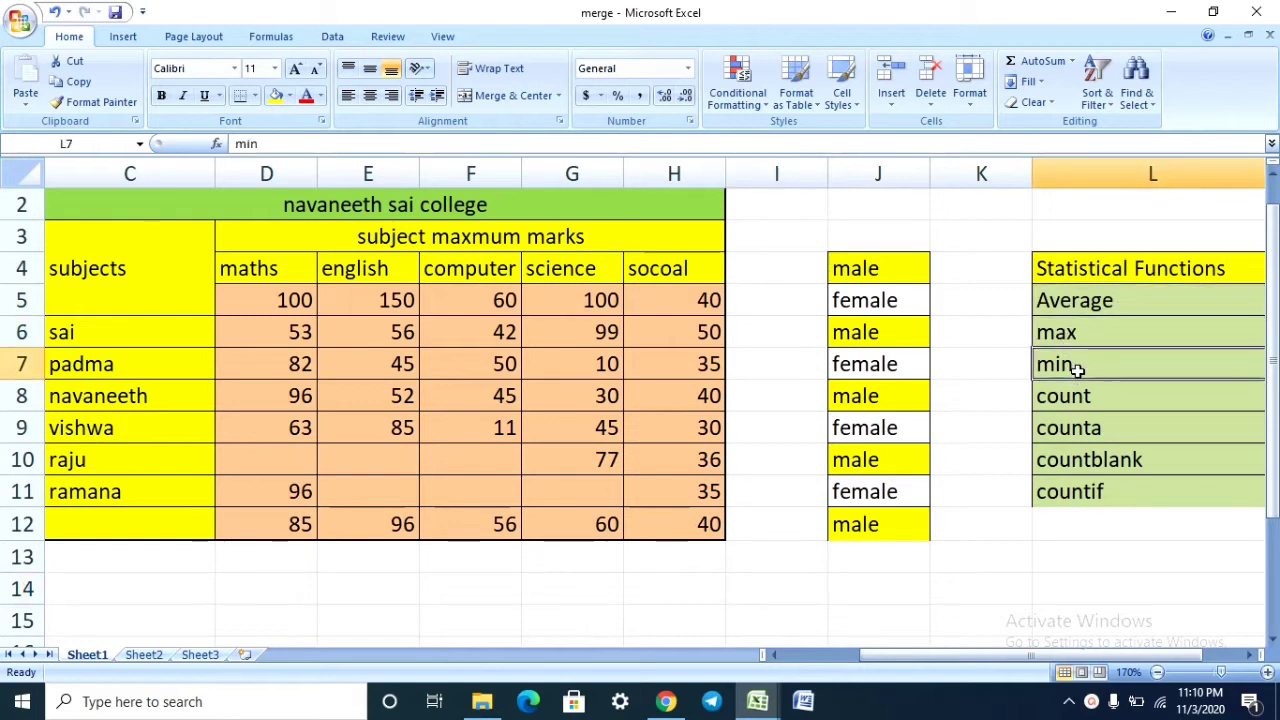
click(1114, 397)
click(1112, 441)
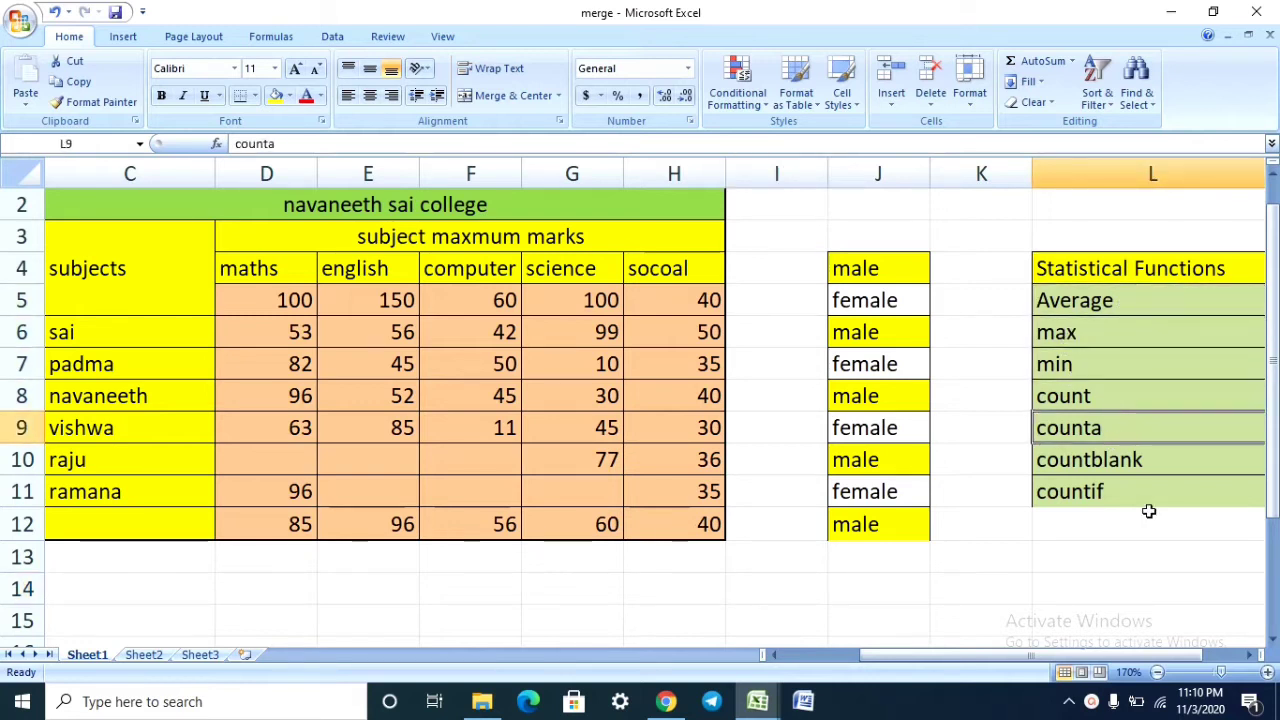
click(1156, 463)
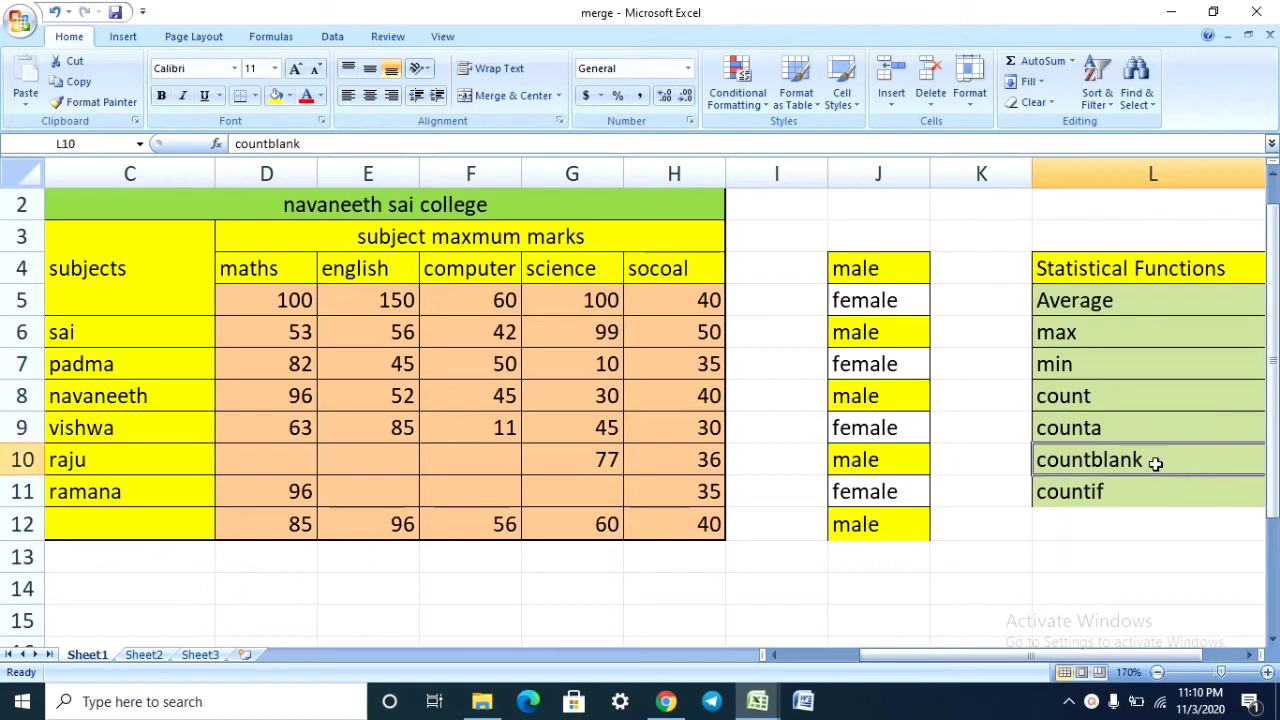
click(1120, 504)
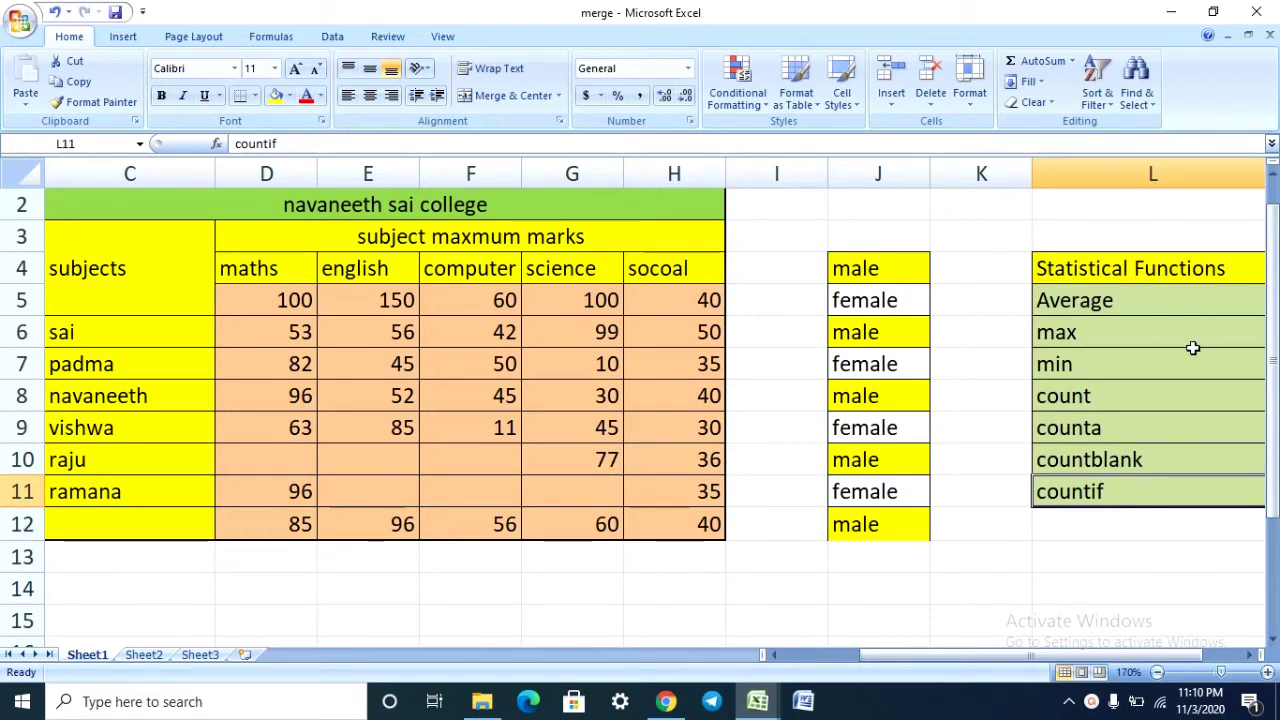
click(762, 303)
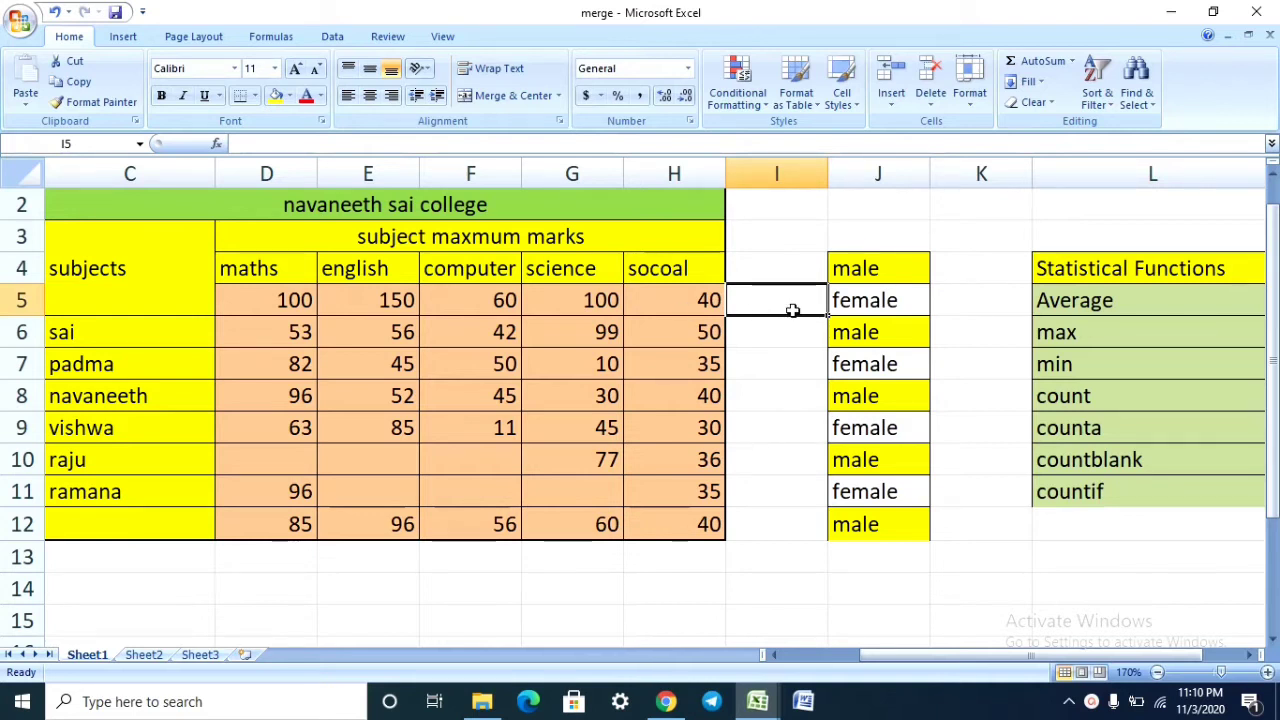
Step: Enter =average(D5:H5) in I5 so it shows 90, then begin =max( in I6
click(762, 334)
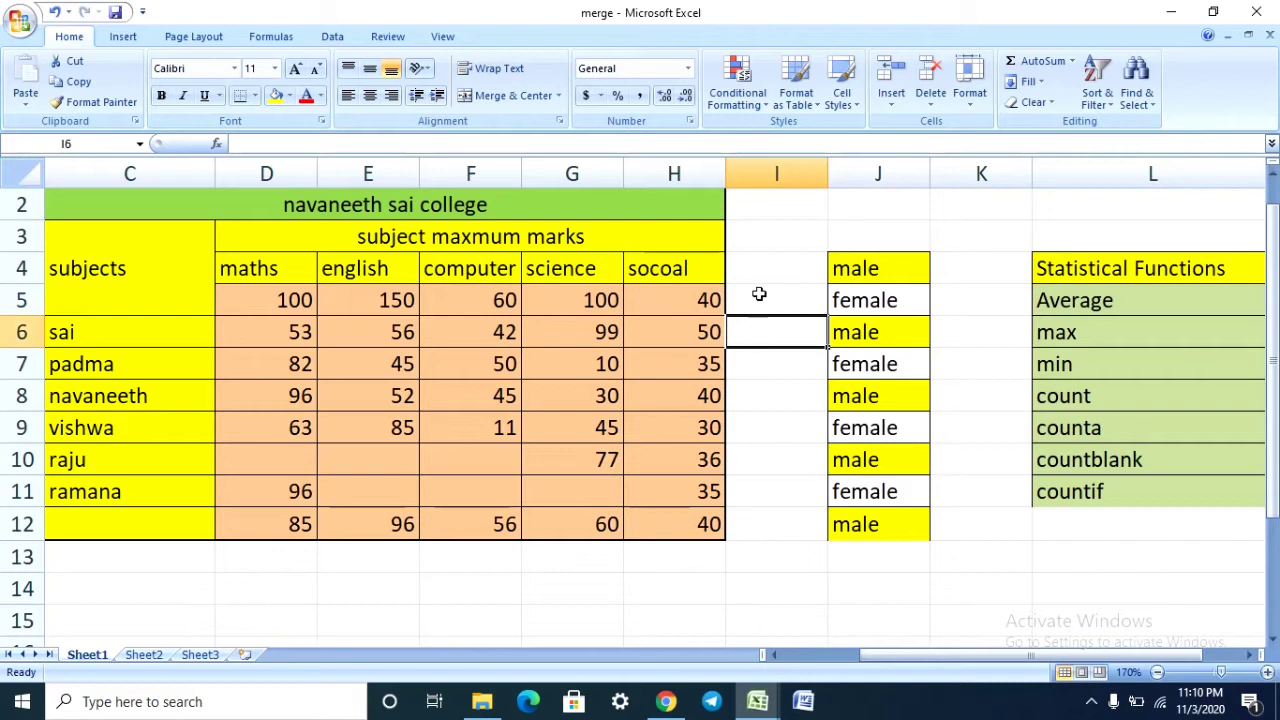
click(760, 304)
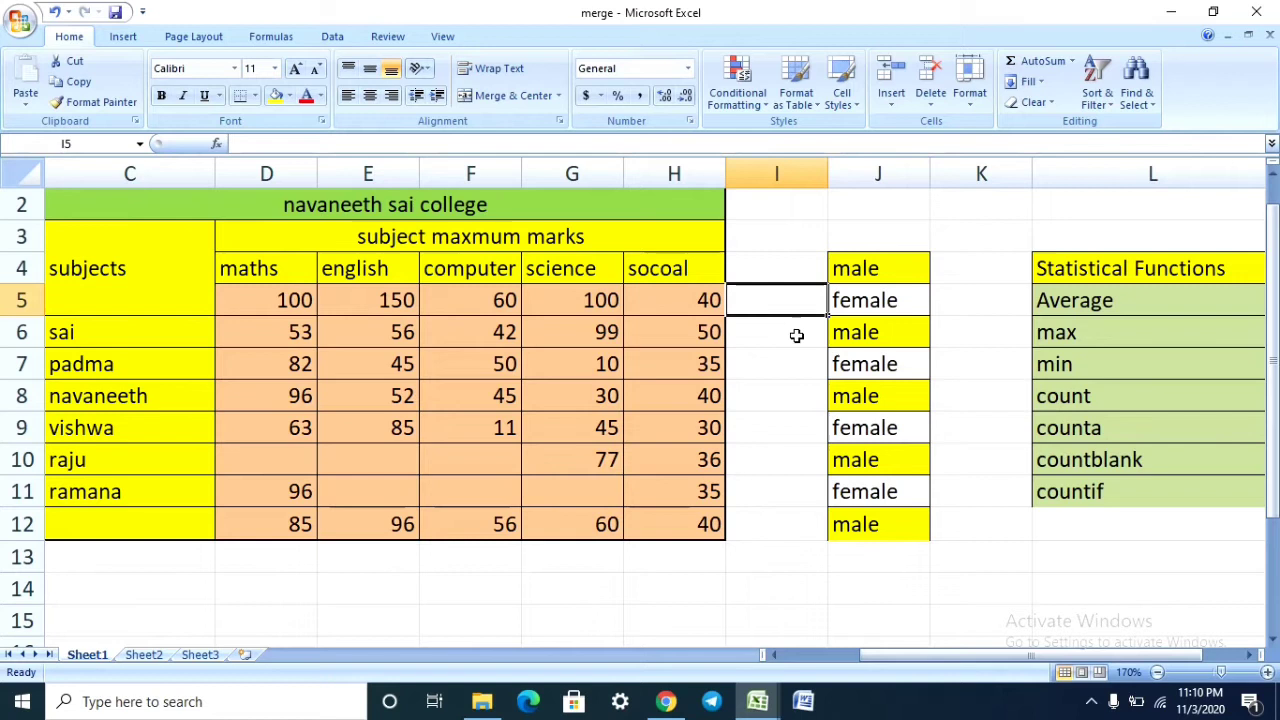
text(=)
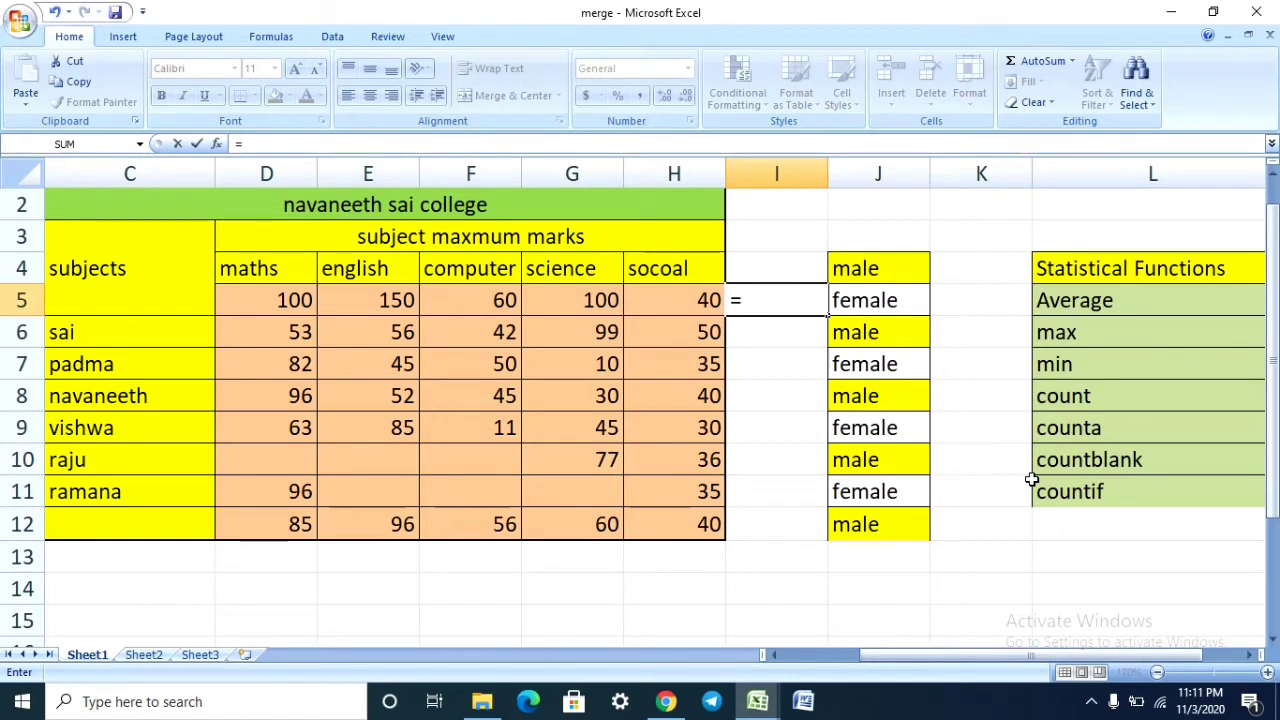
text(av)
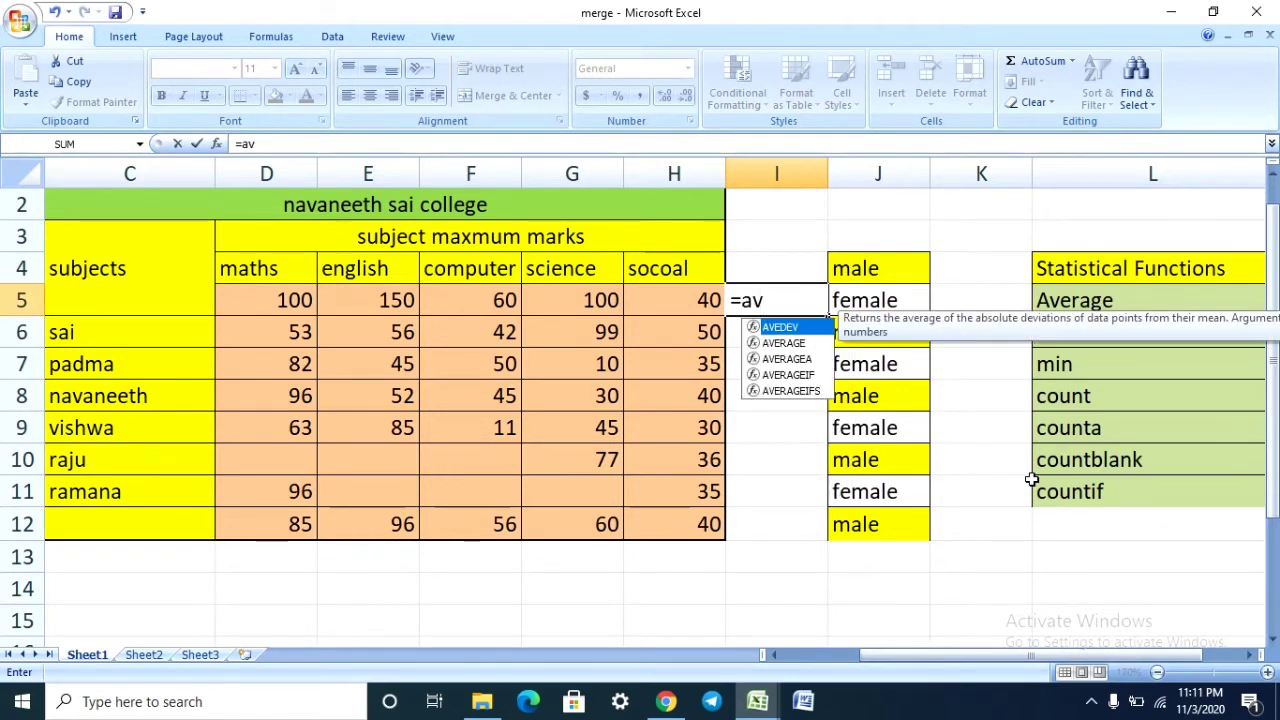
text(erage)
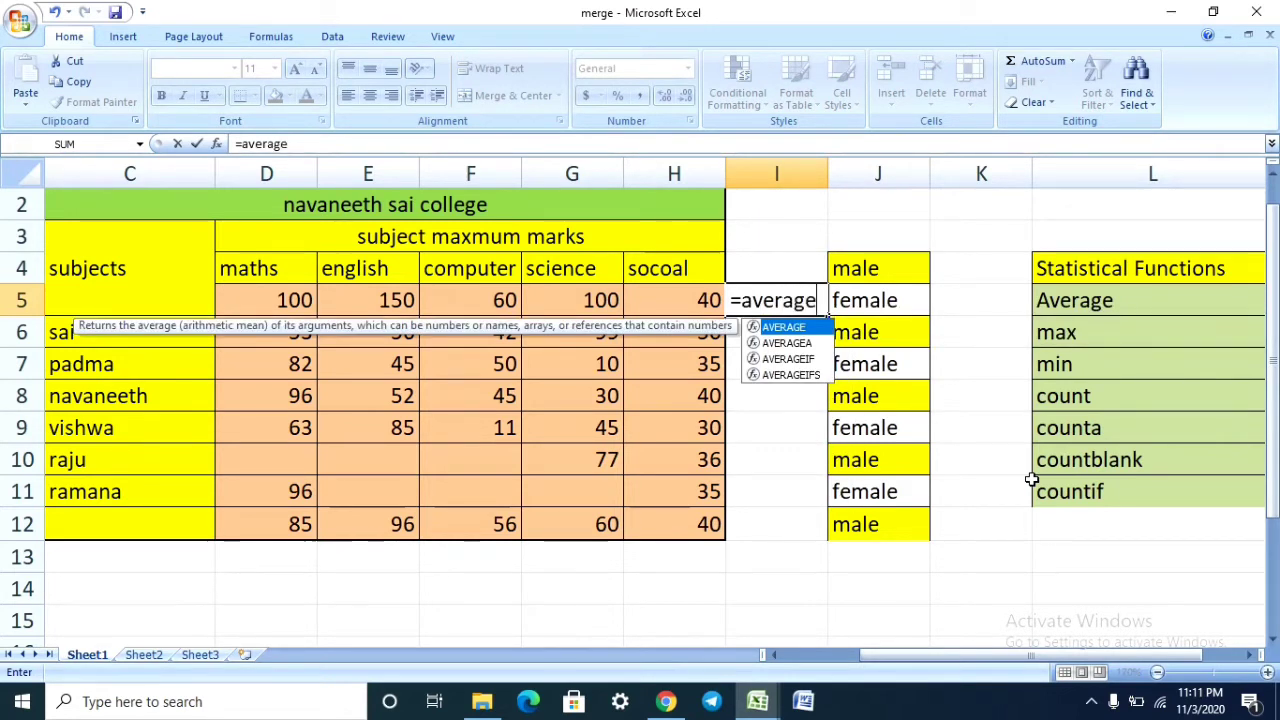
text(()
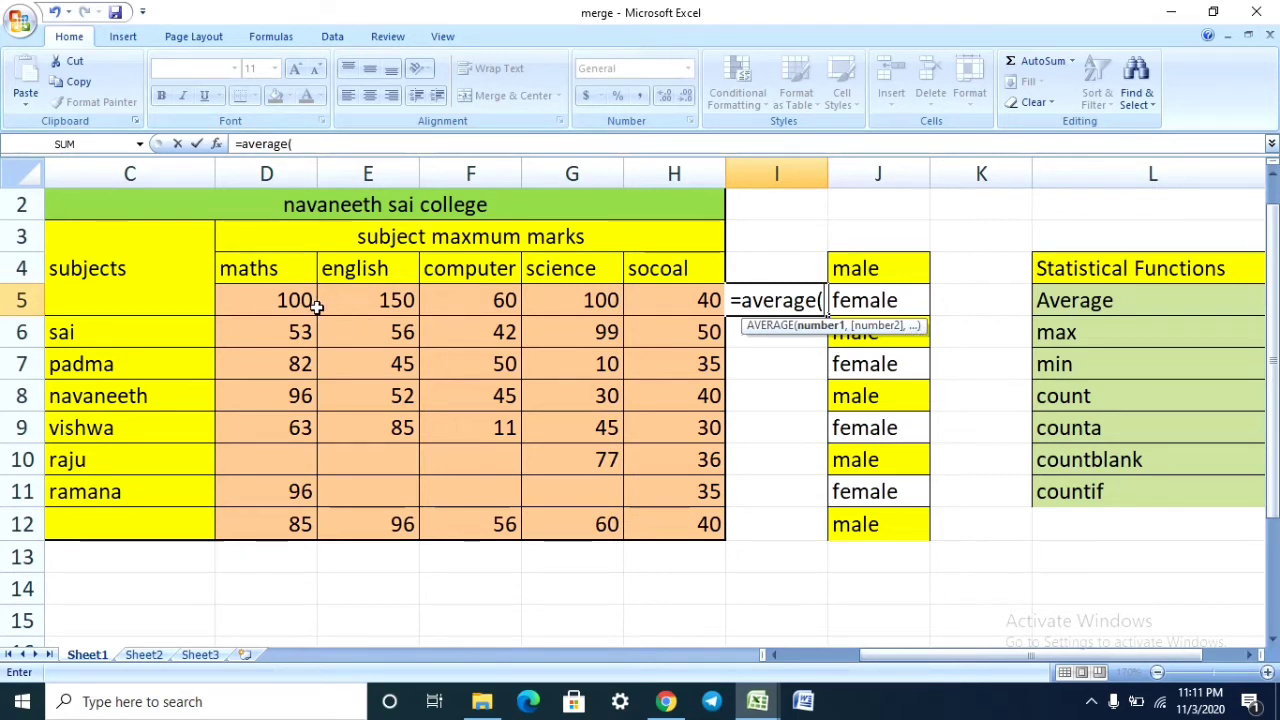
drag(289, 304, 645, 304)
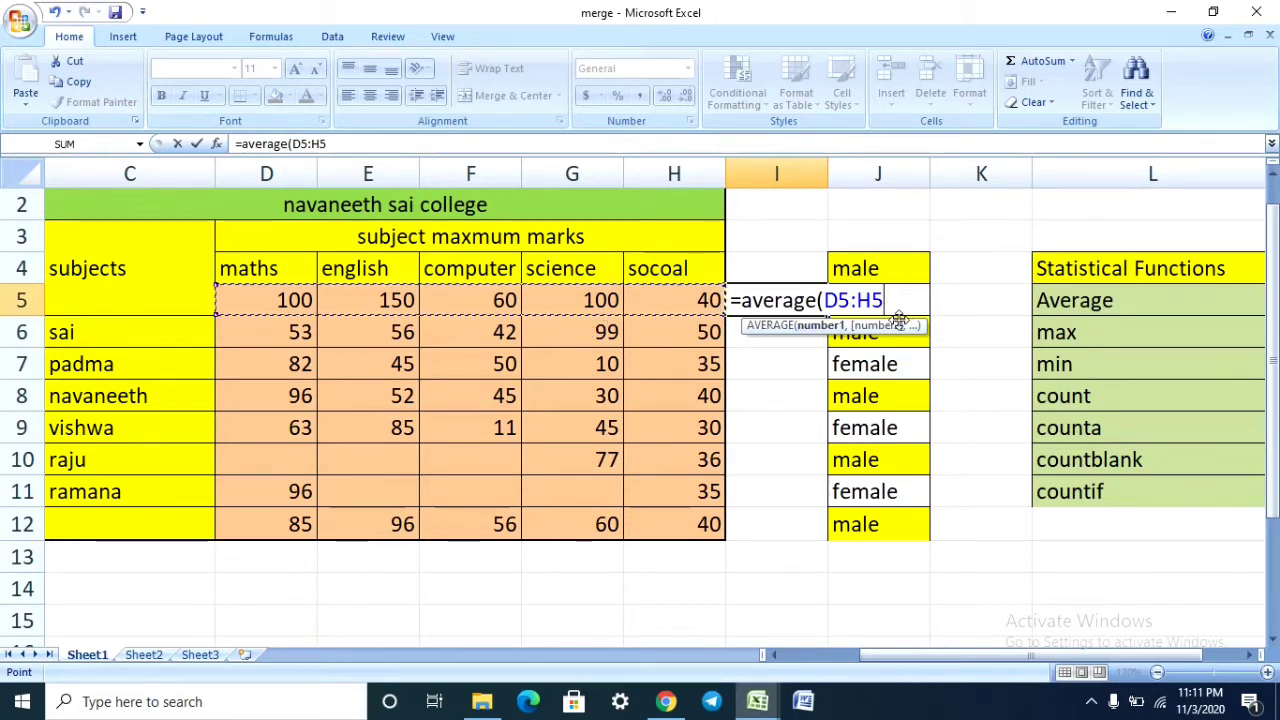
text())
key(Return)
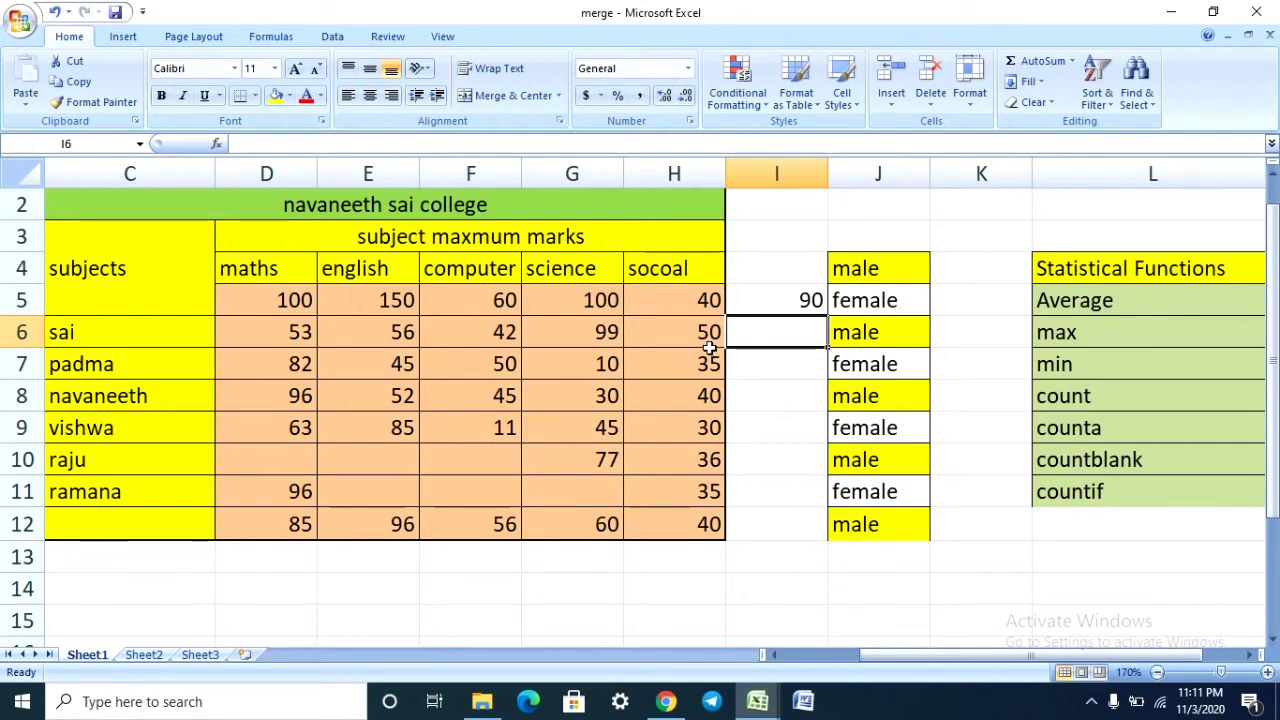
text(=)
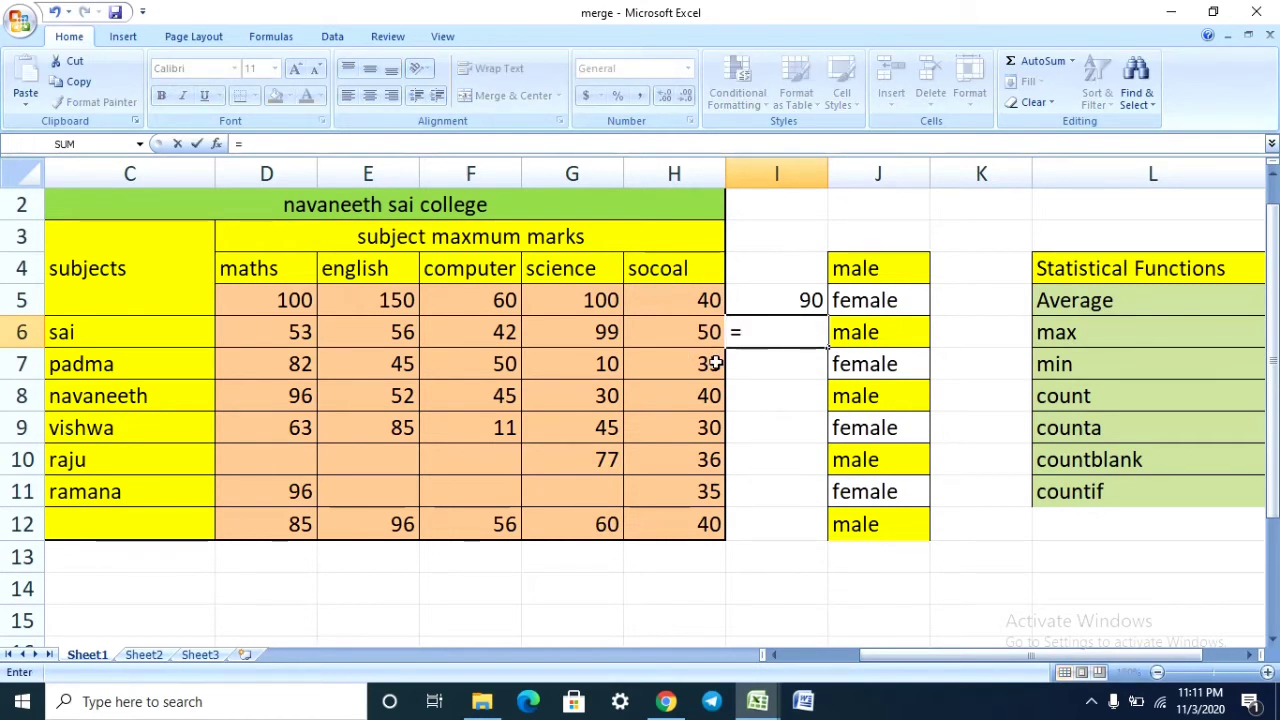
text(max)
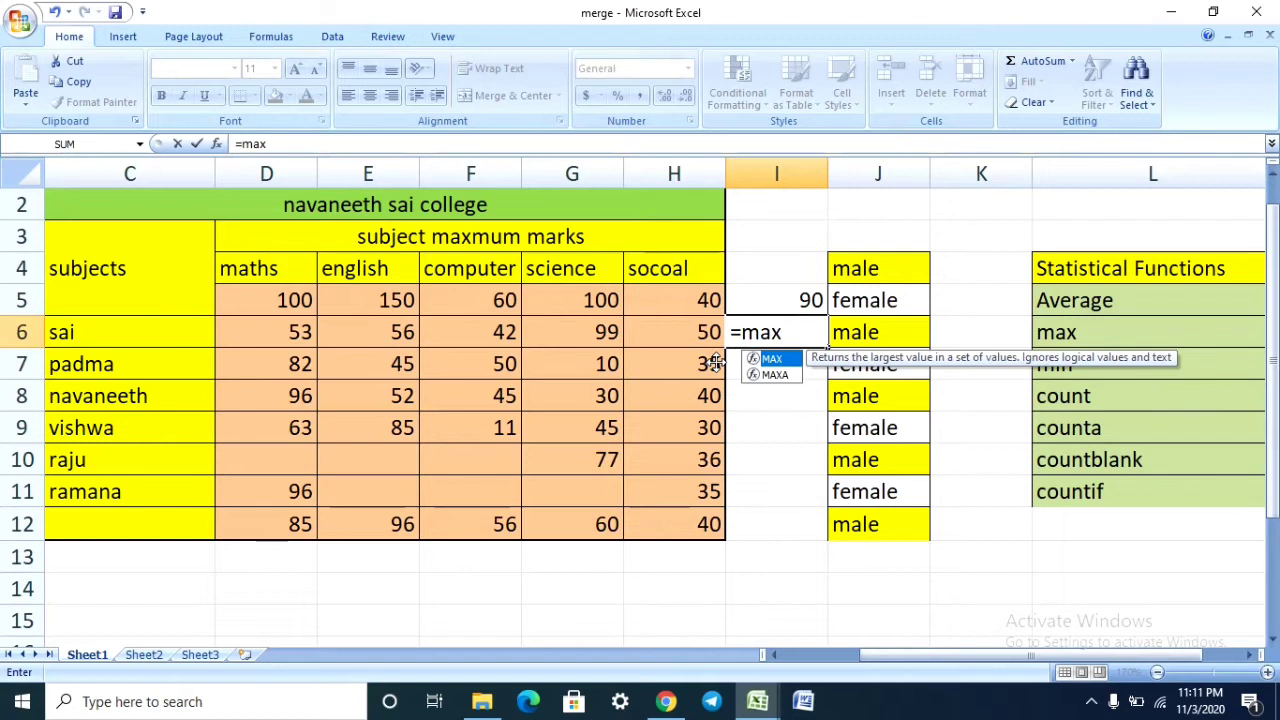
text(()
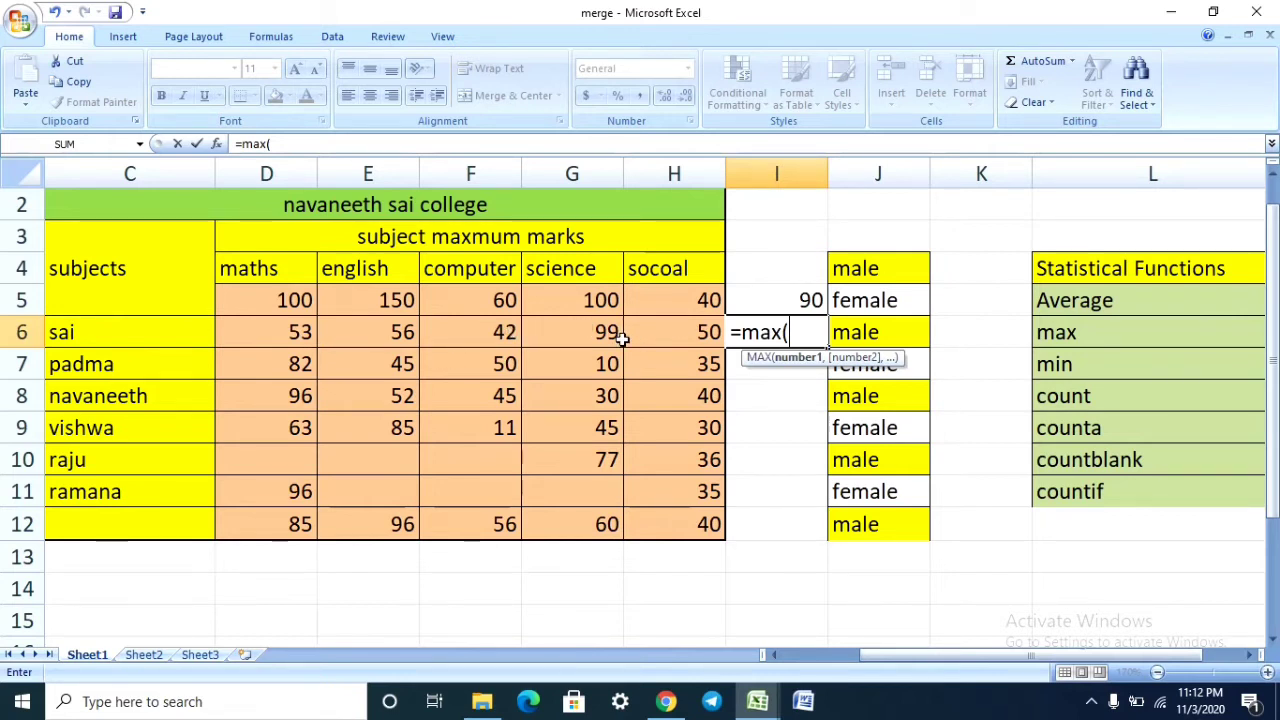
Step: Complete =max(D6:H6) in I6 so it shows sai's highest mark, 99
drag(267, 332, 655, 335)
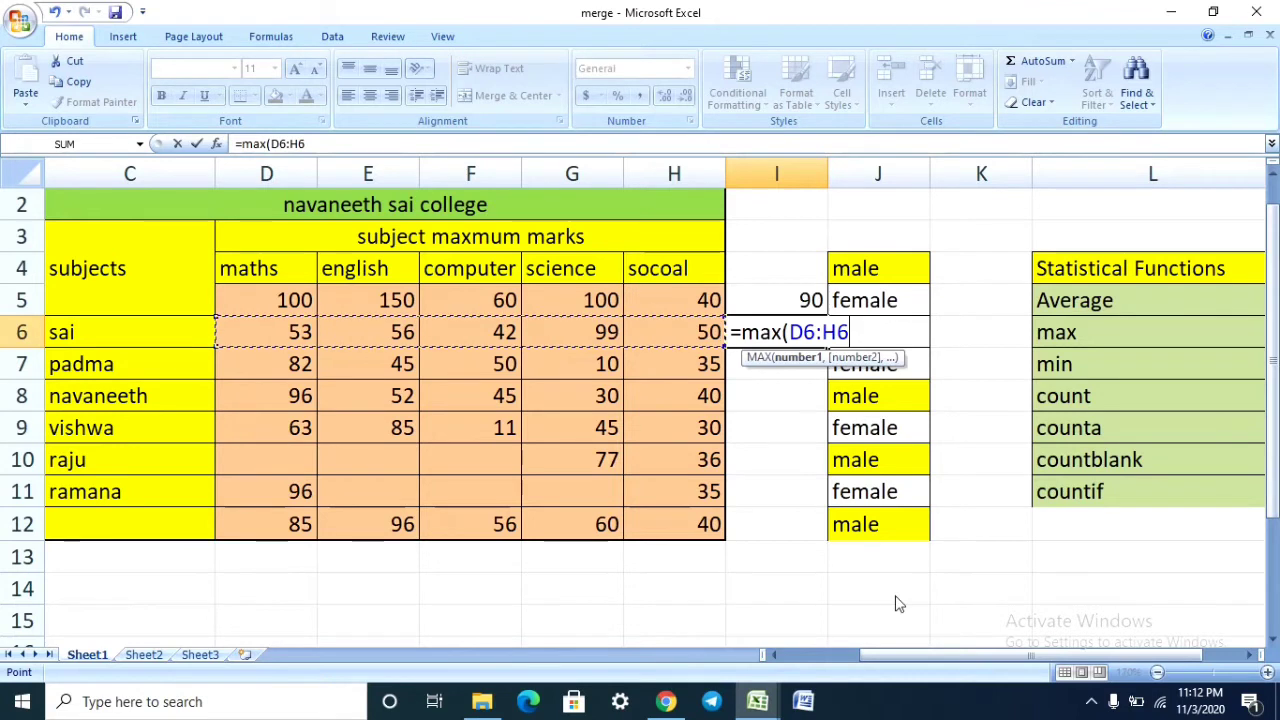
text())
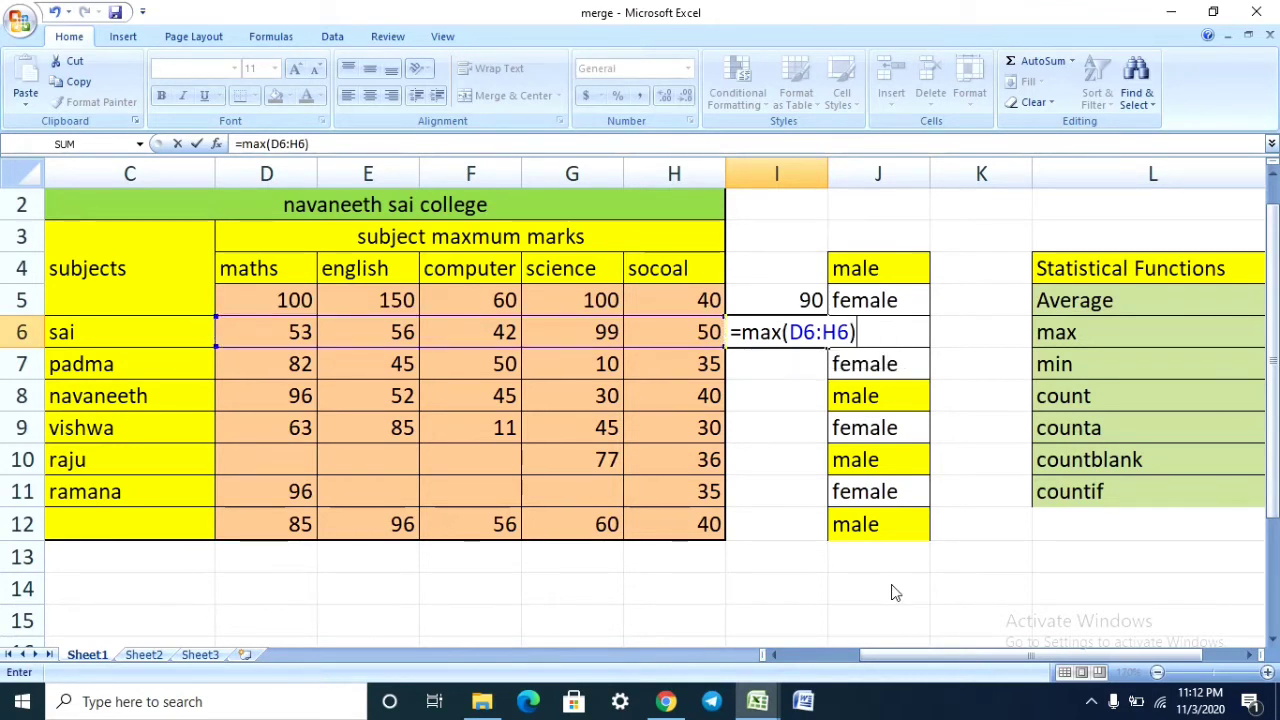
key(Return)
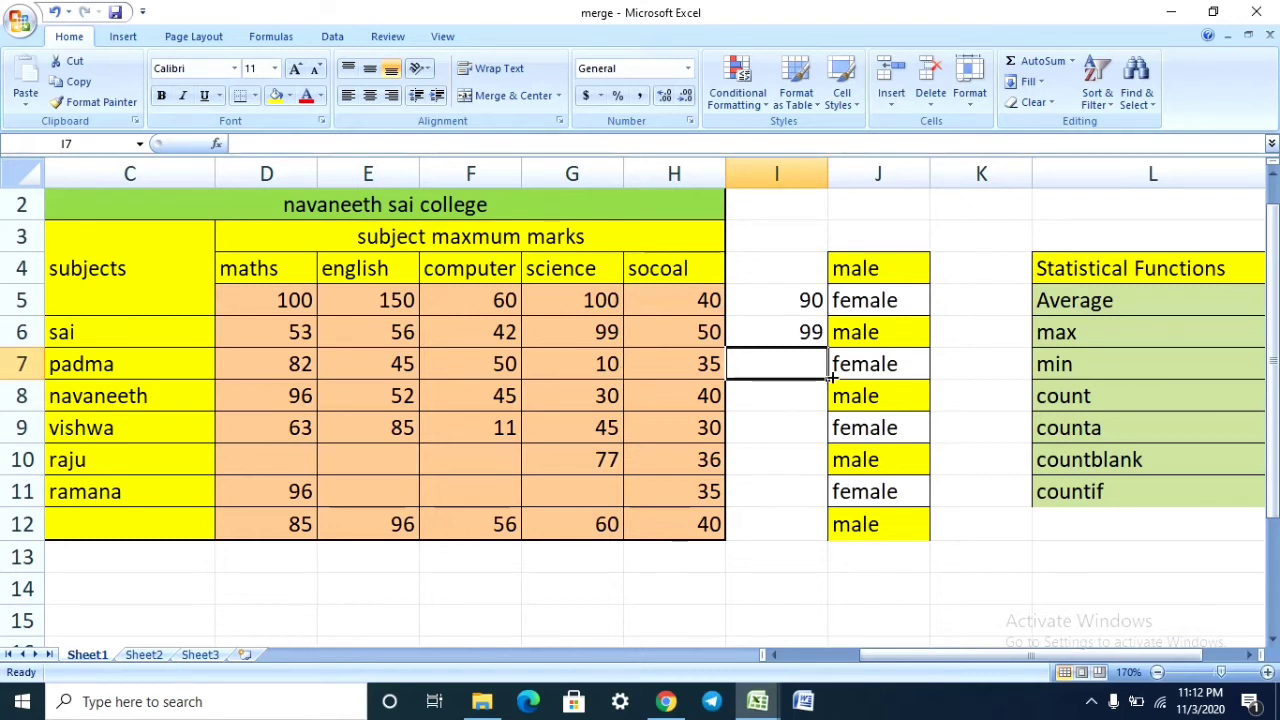
Step: Enter =min(D7:H7) in I7 to show padma's lowest mark, 10
text(=)
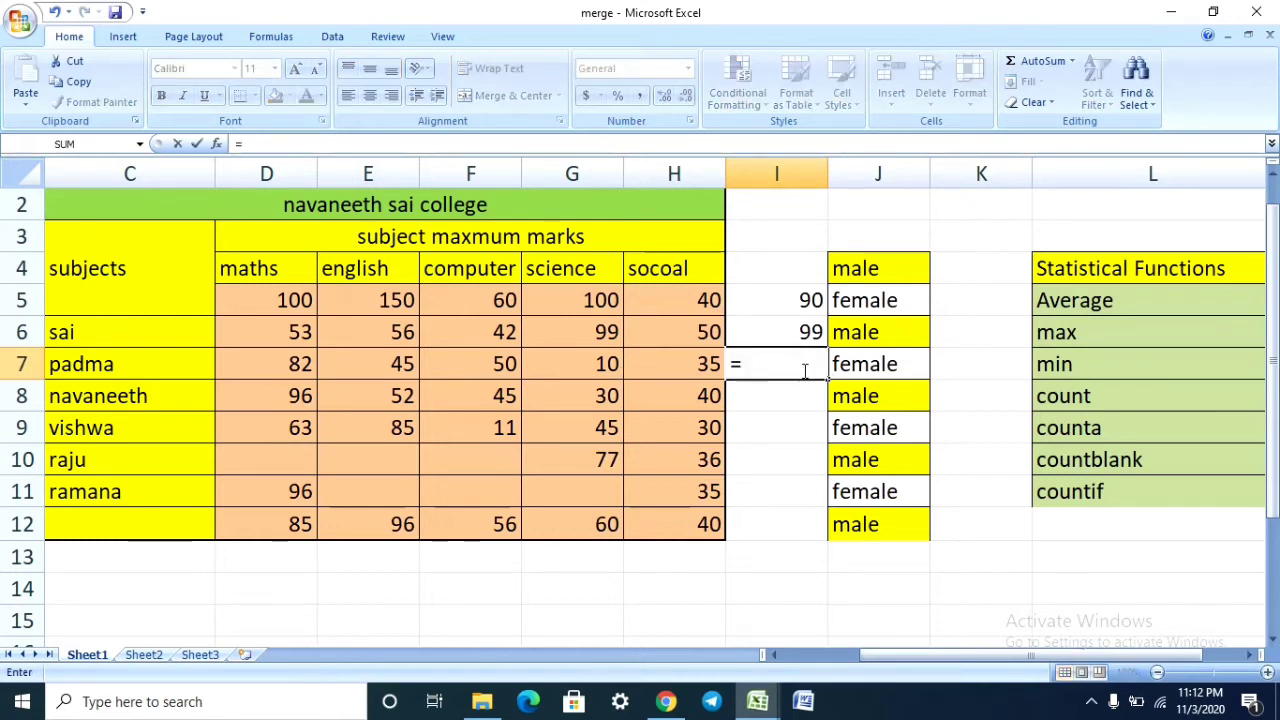
text(min)
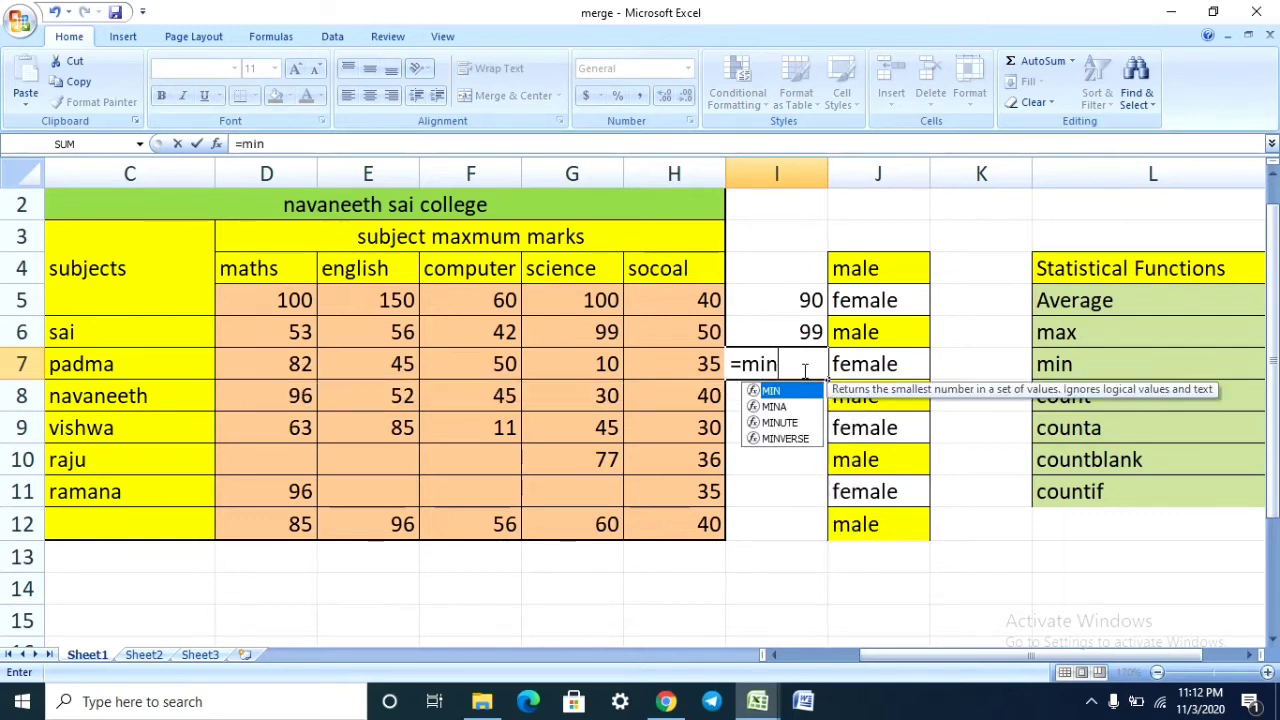
text(()
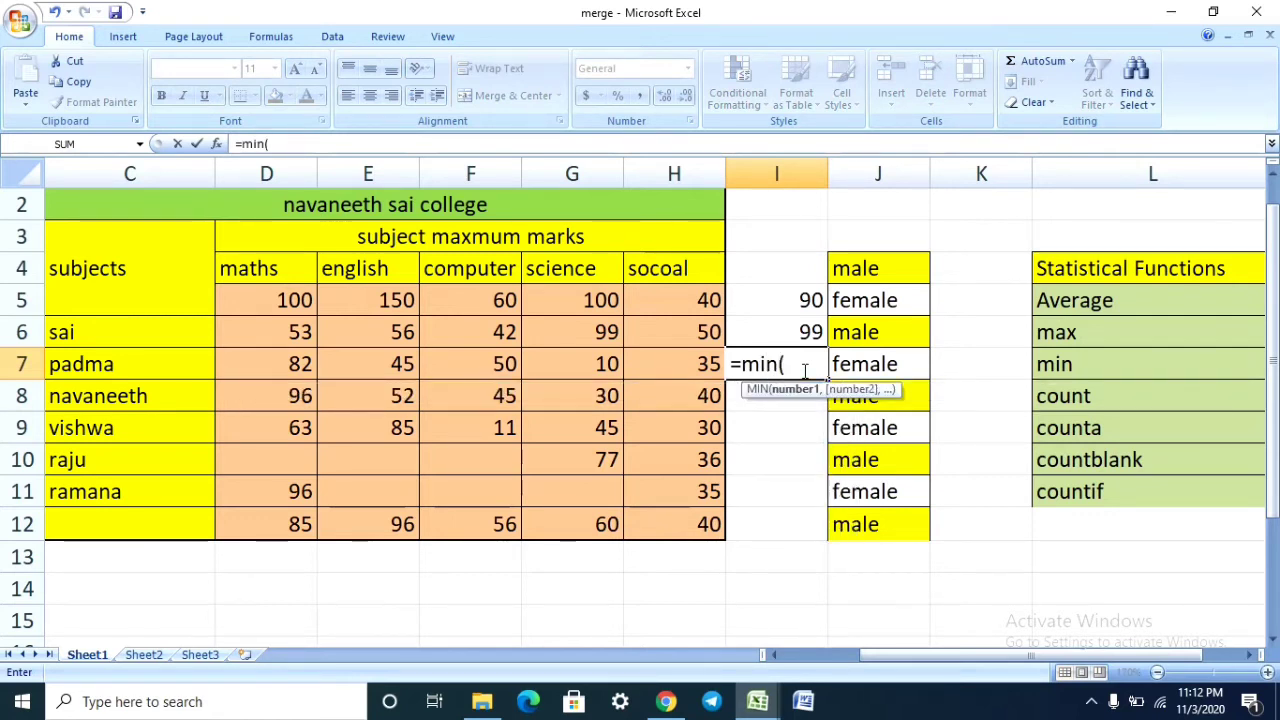
drag(277, 365, 647, 375)
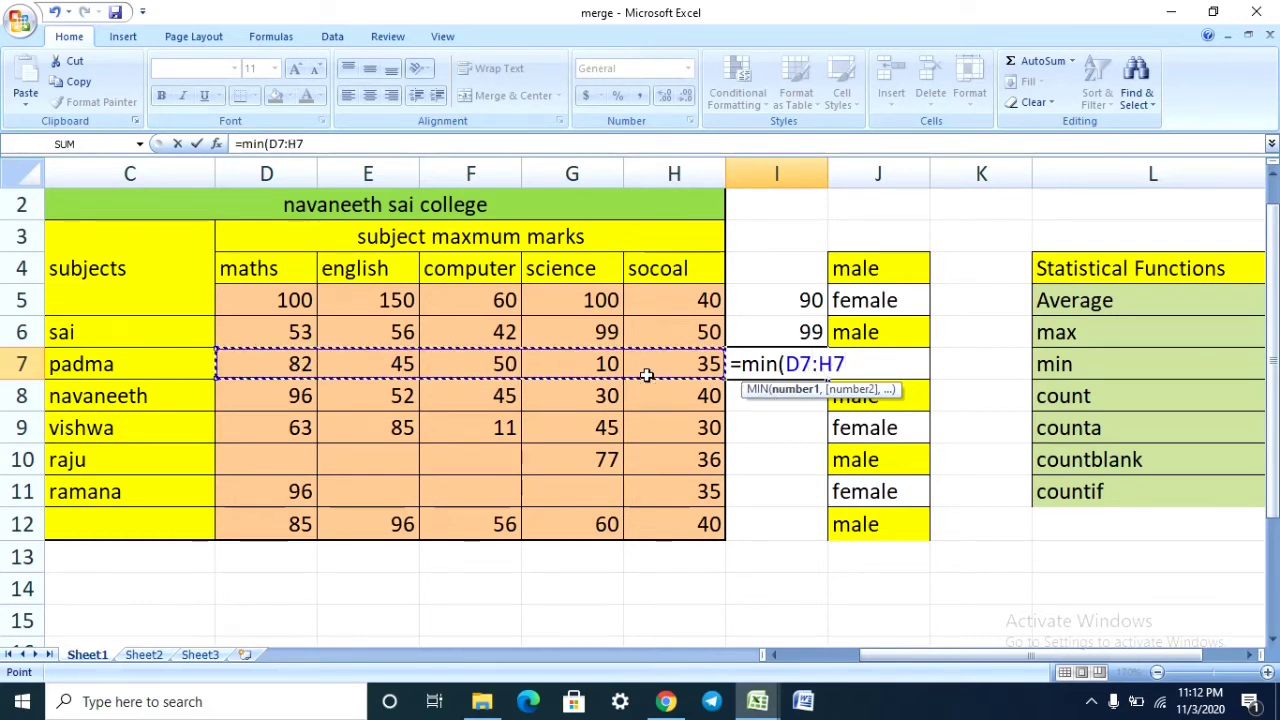
text())
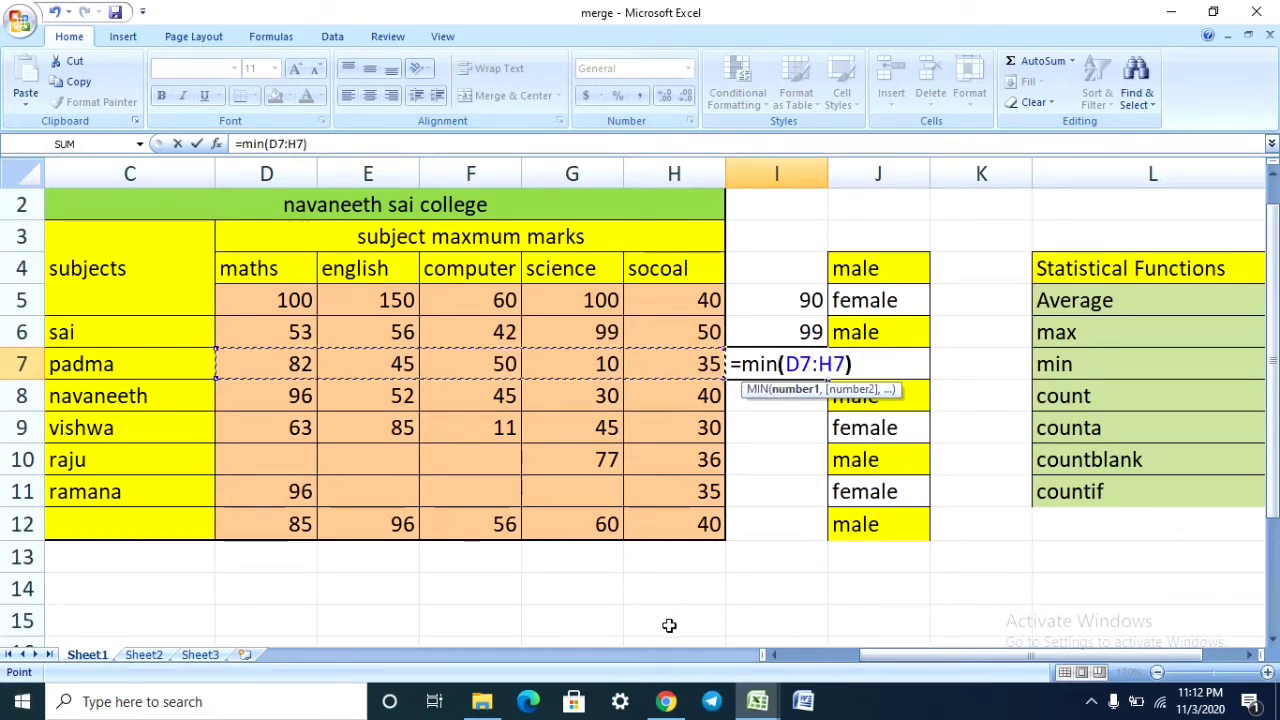
key(Return)
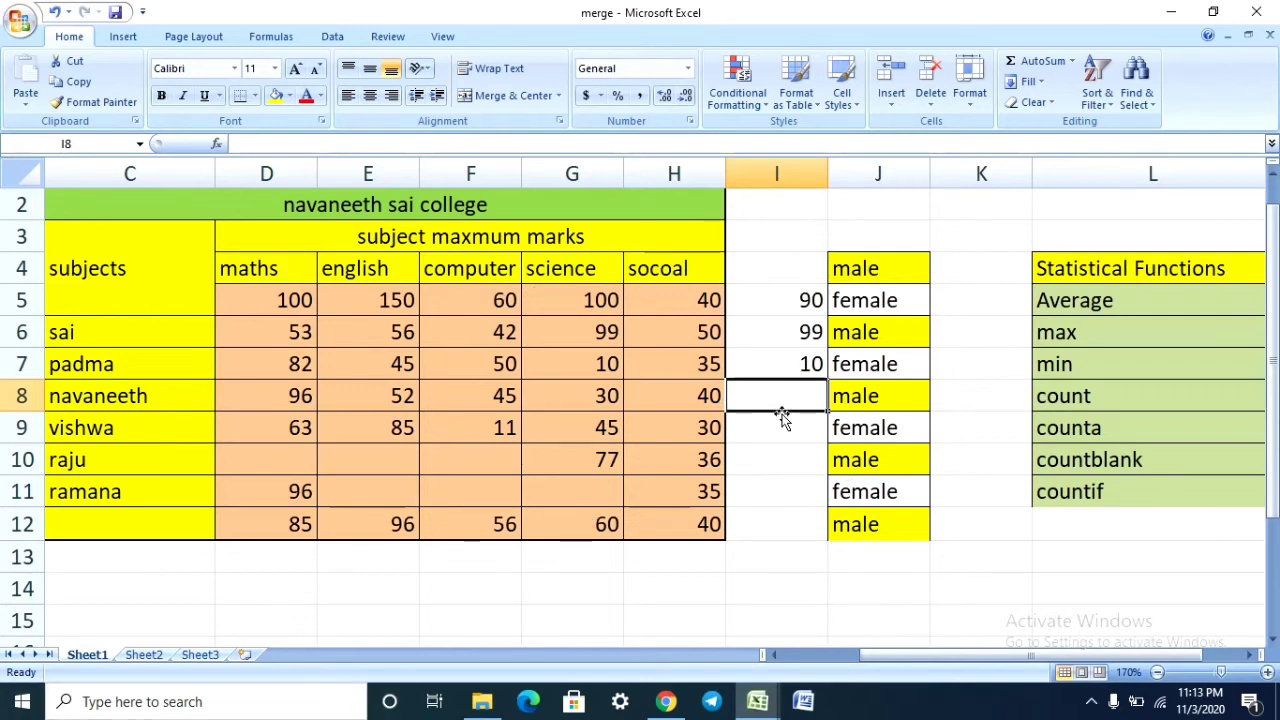
Step: Enter =count(D8:H8) in I8, correcting a typo, so it shows 5
text(=)
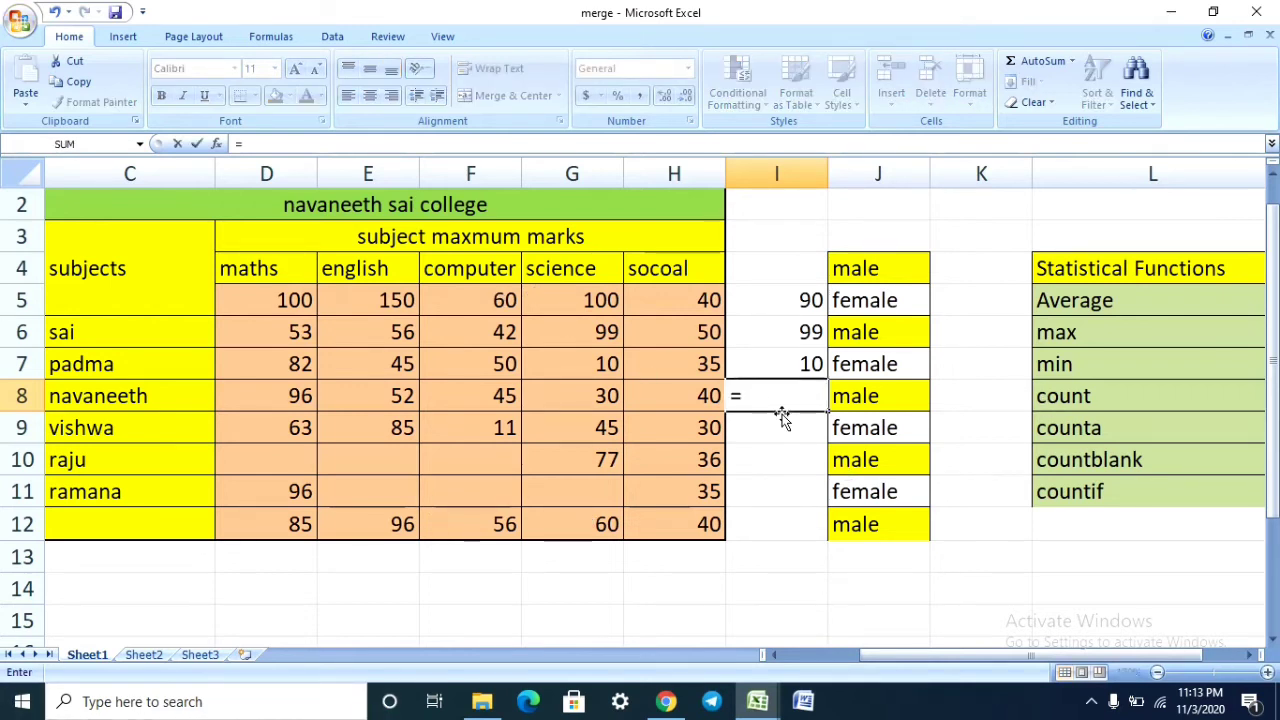
text(cpi)
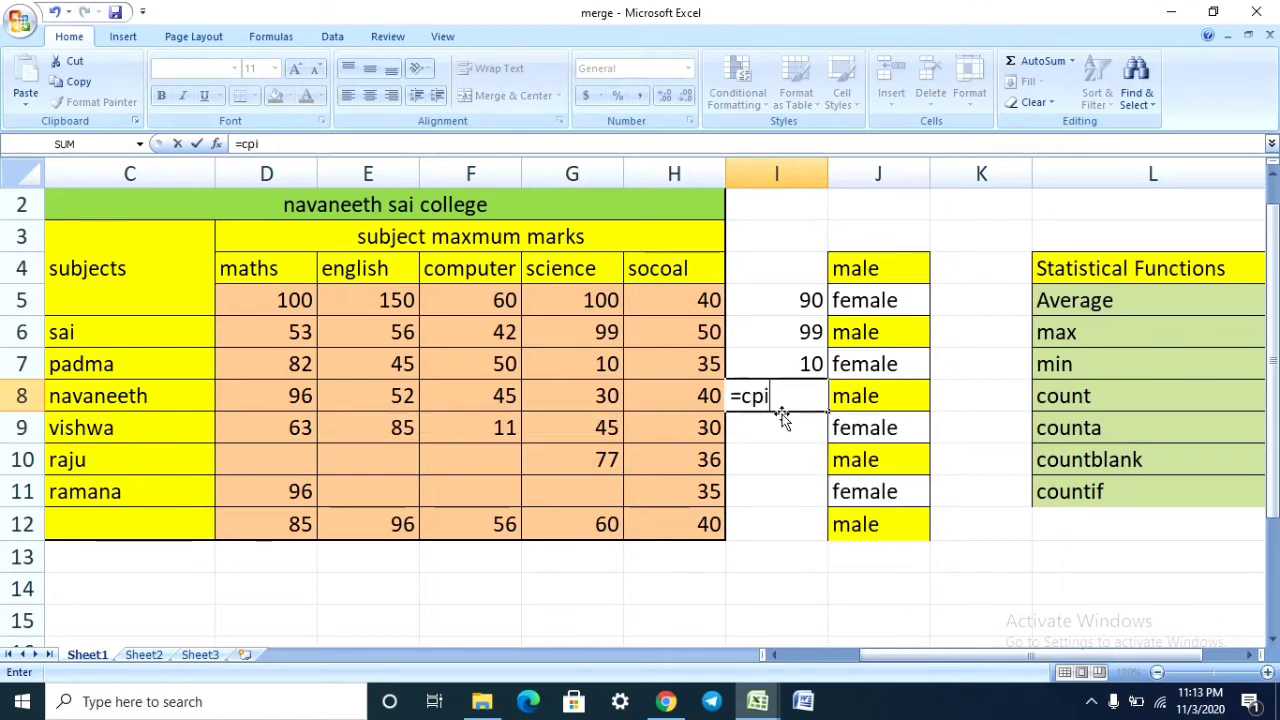
key(BackSpace)
key(BackSpace)
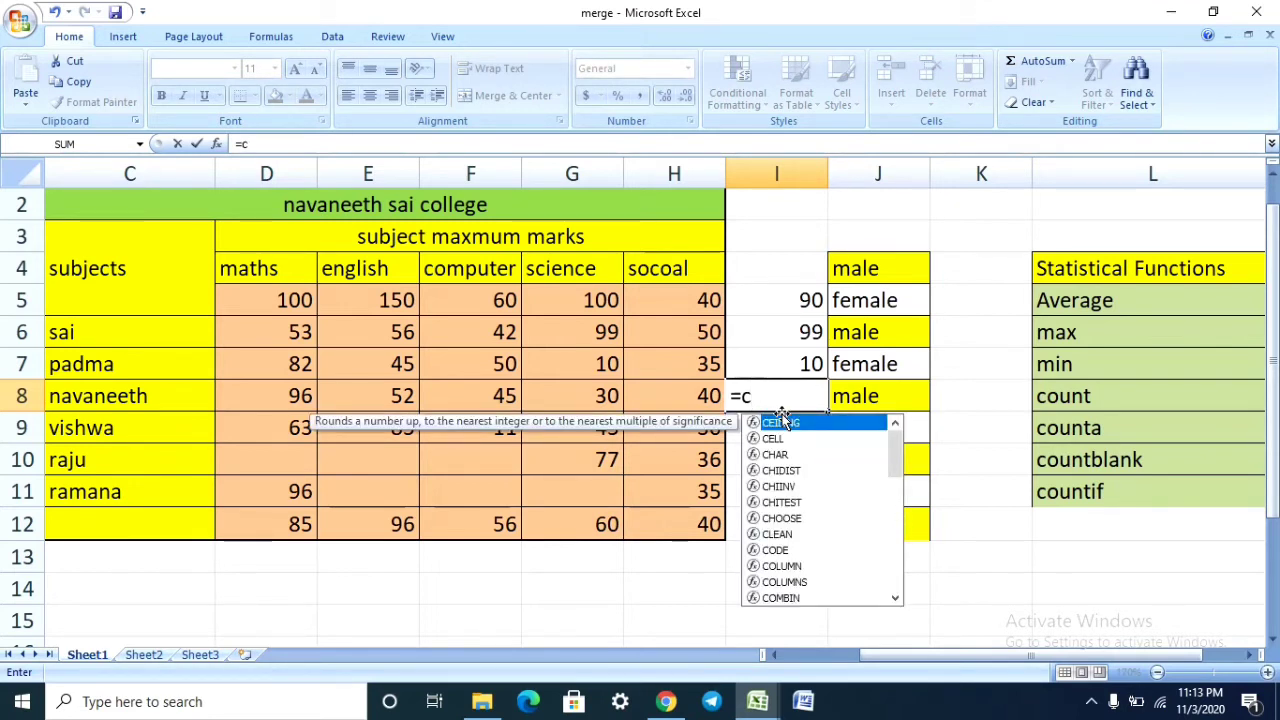
text(ount)
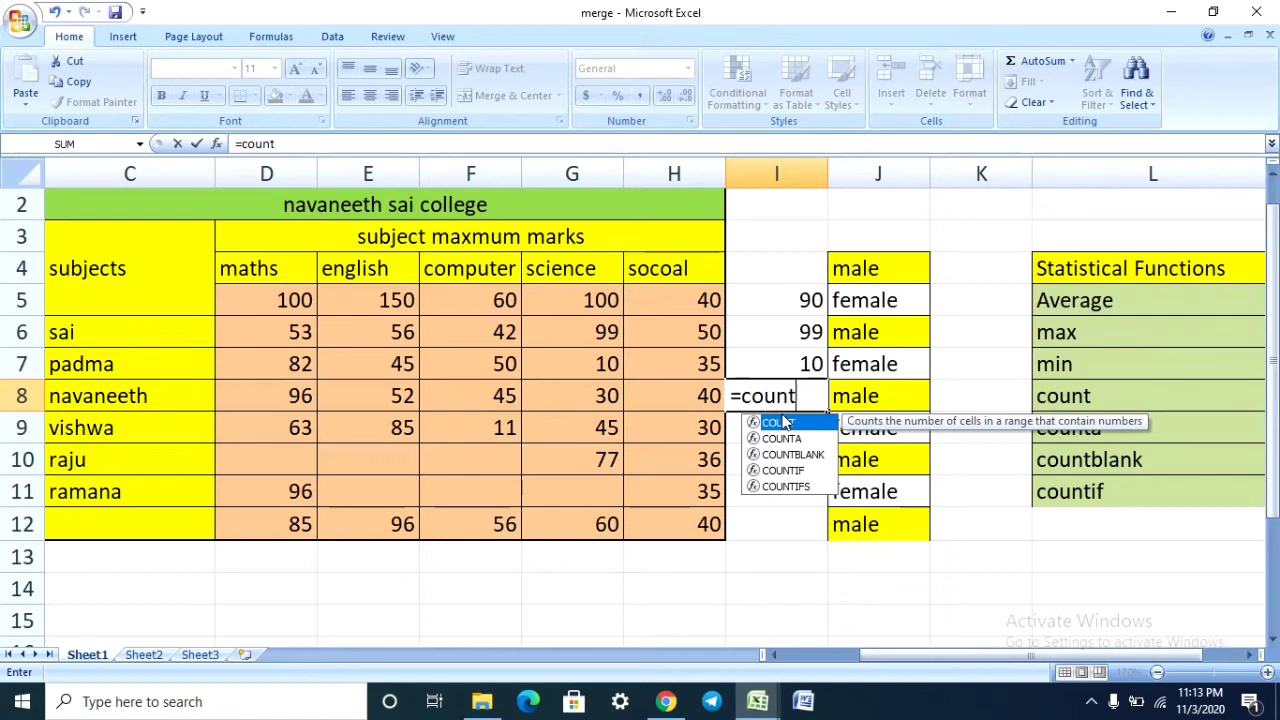
text(()
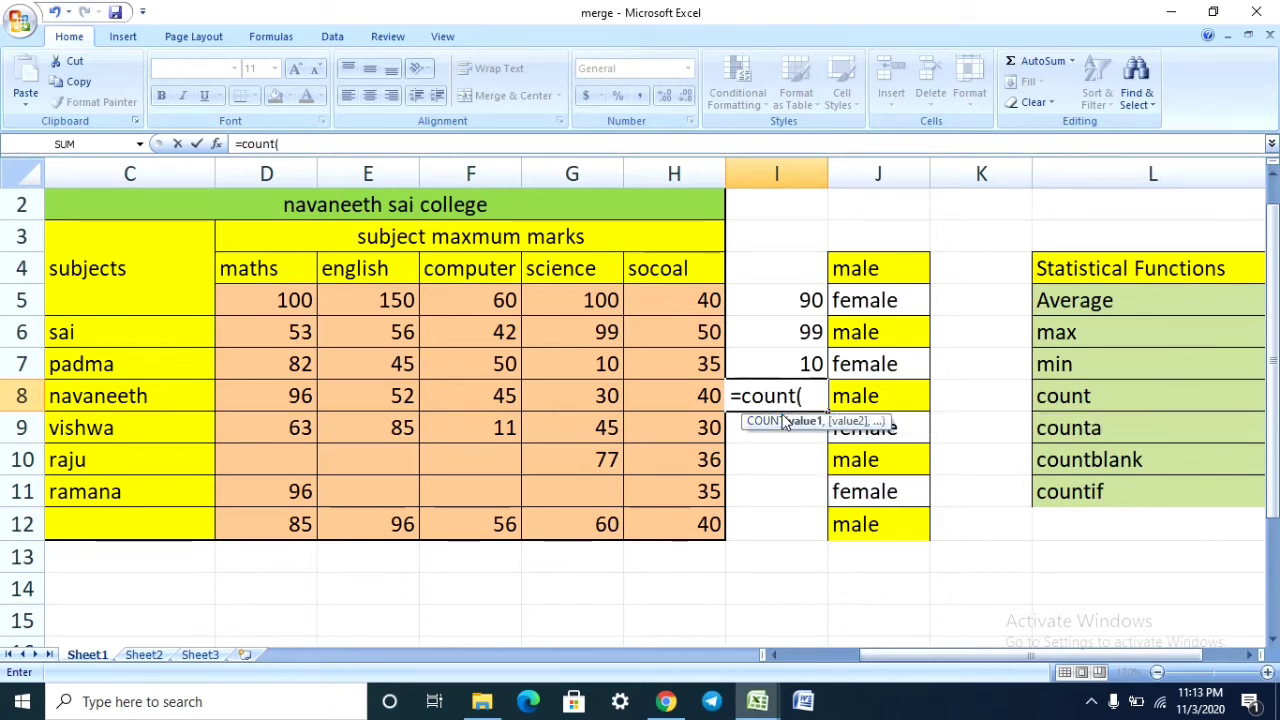
drag(281, 391, 666, 400)
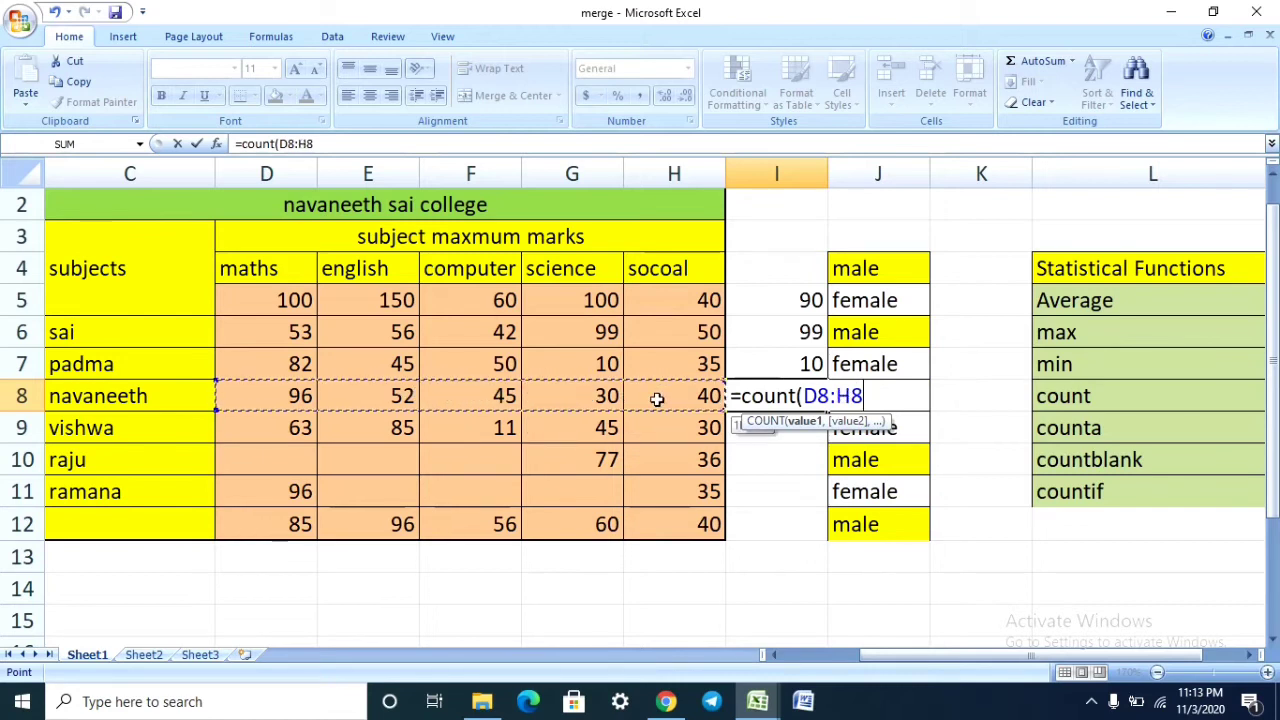
text())
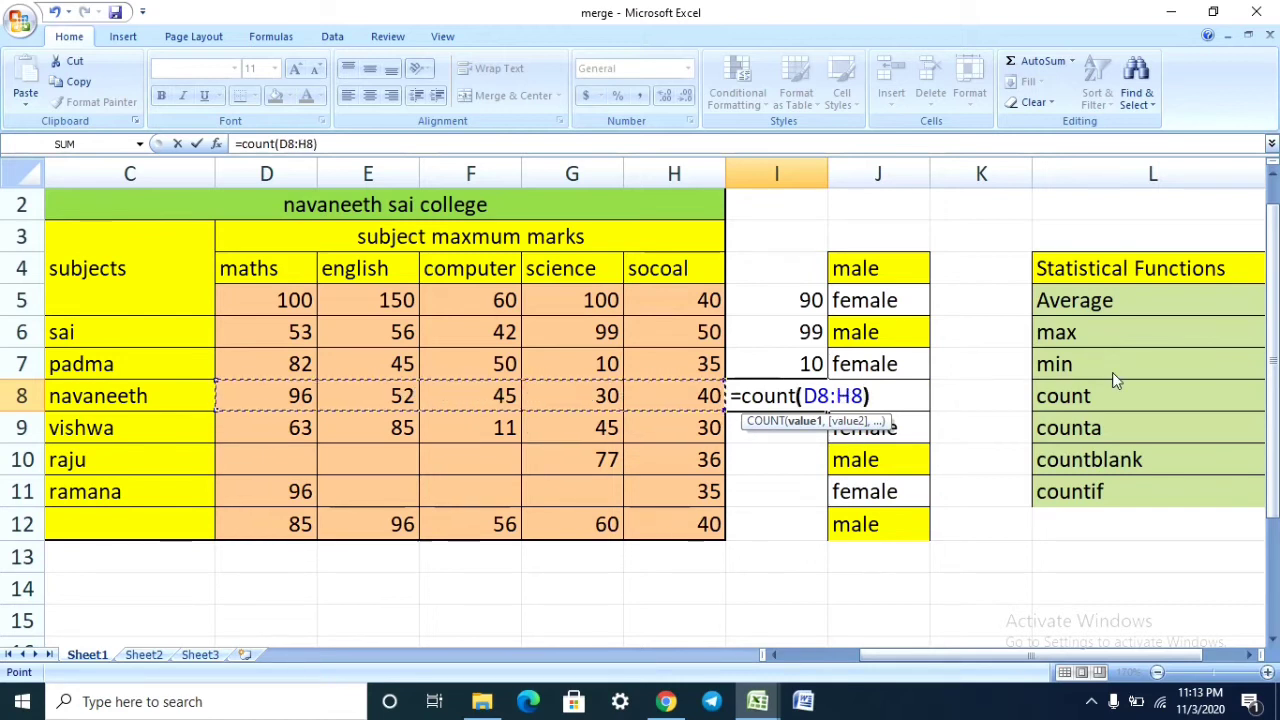
key(Return)
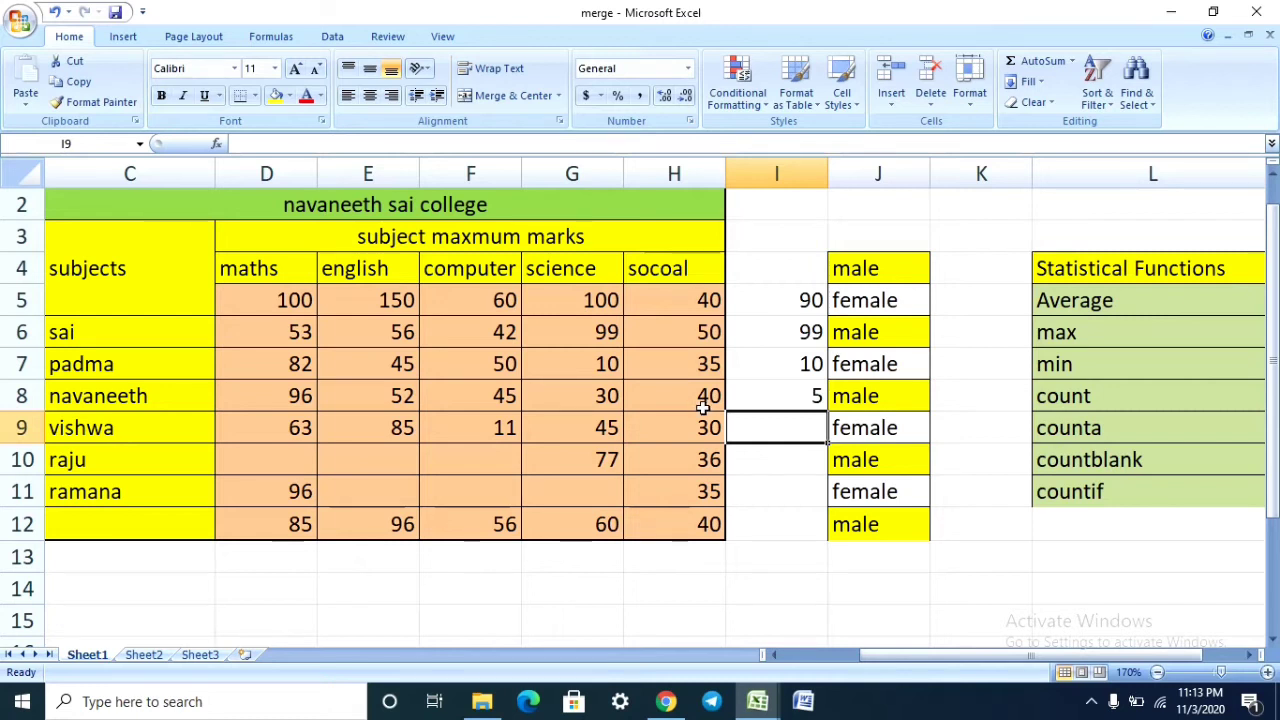
Step: Replace navaneeth's science mark 30 in G8 with 'text' so the I8 count drops to 4
click(548, 396)
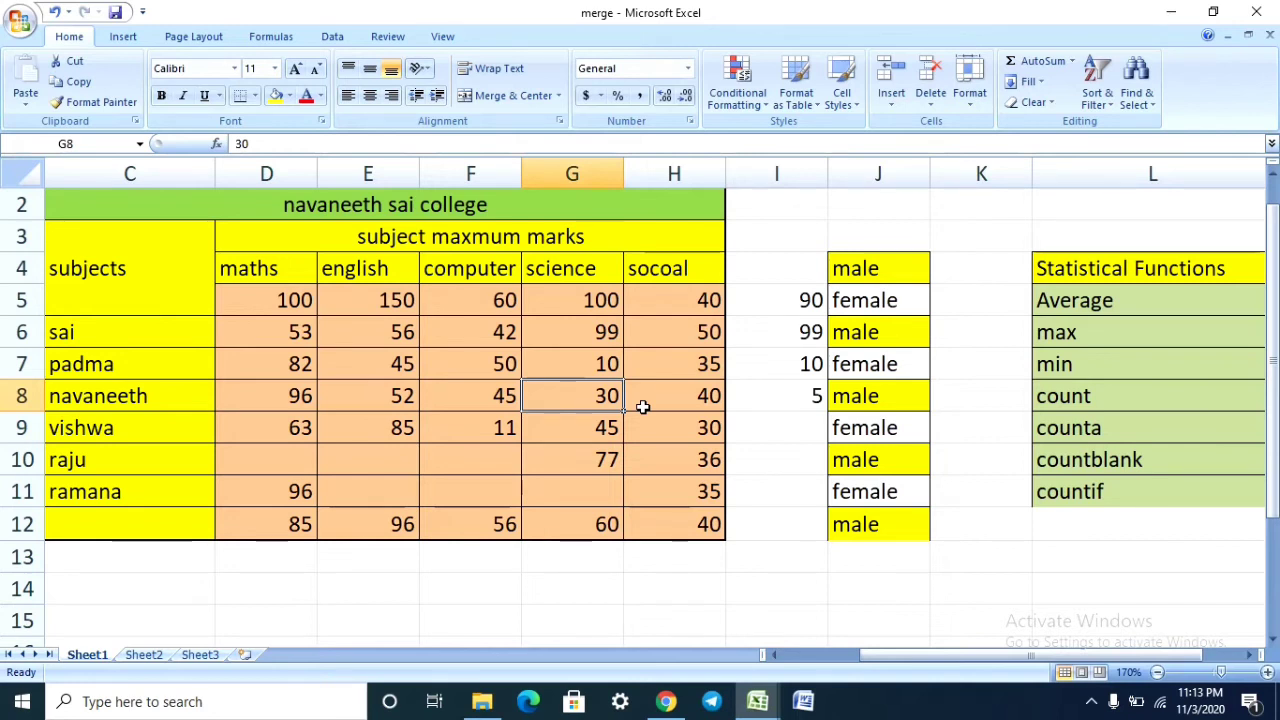
text(text)
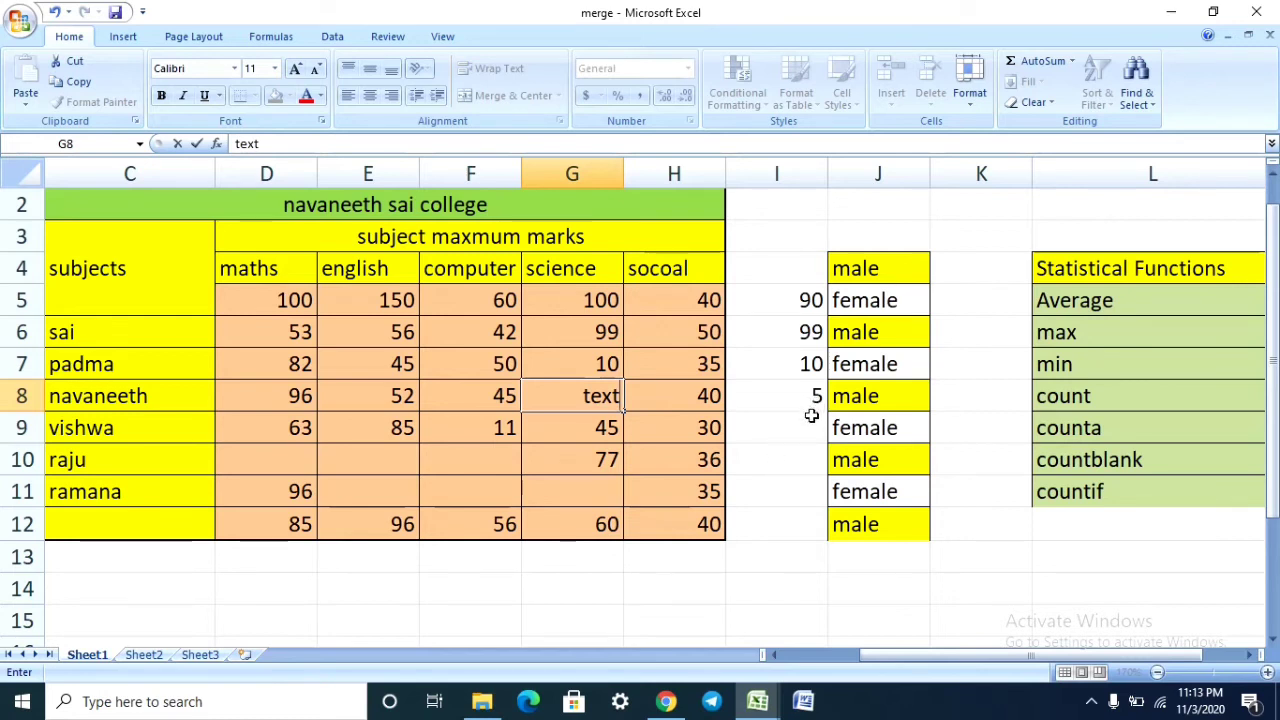
click(812, 420)
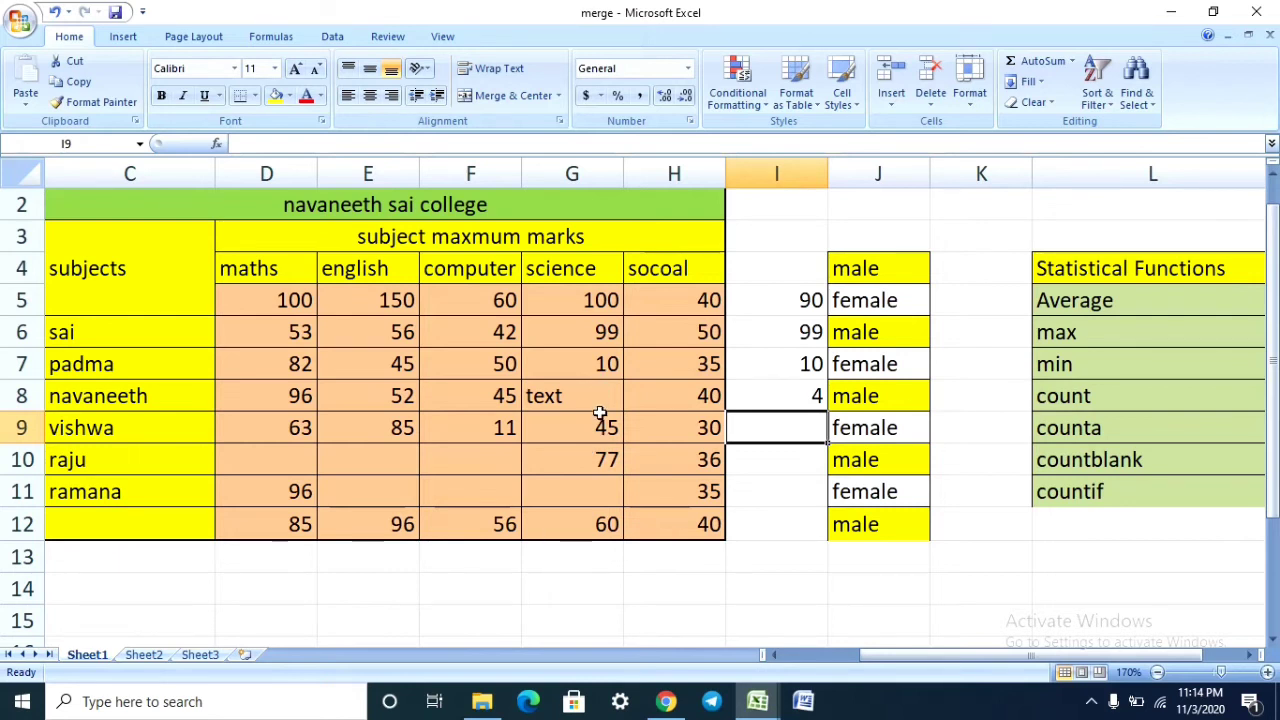
key(XF86AudioPlay)
Step: Enter =counta(D9:H9) in I9 so it shows 5 for vishwa's marks
text(=)
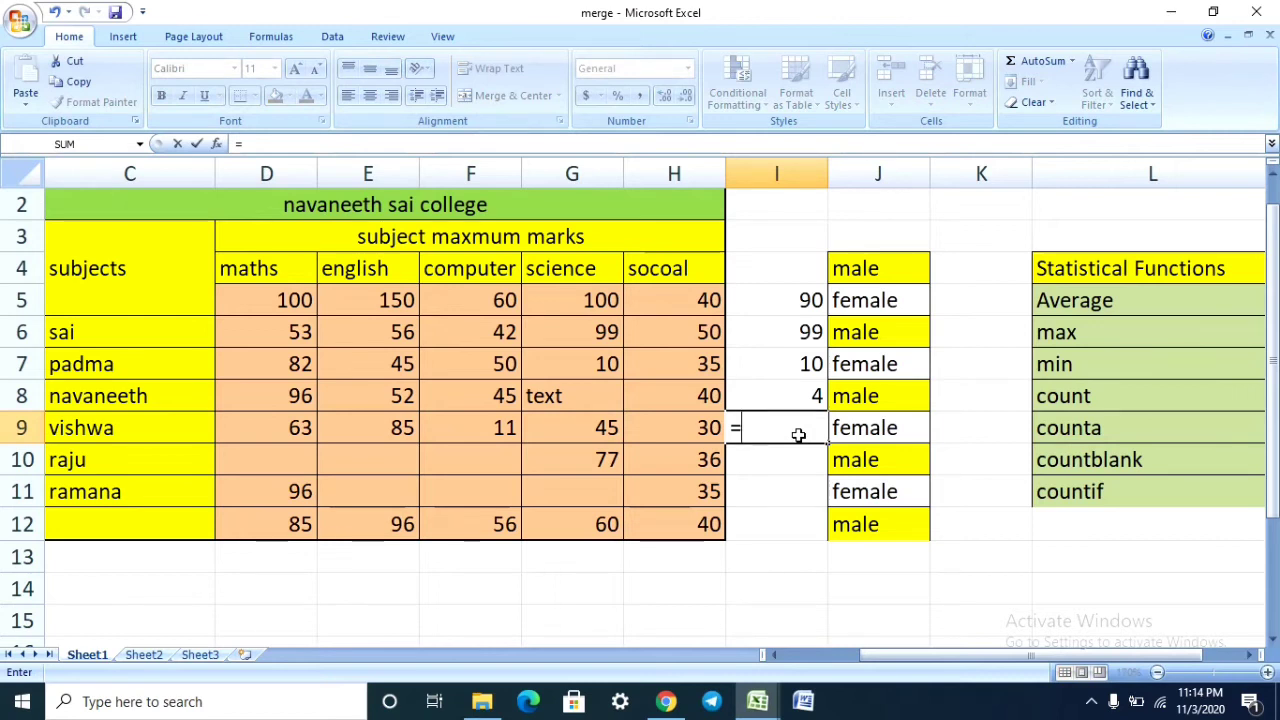
text(counta()
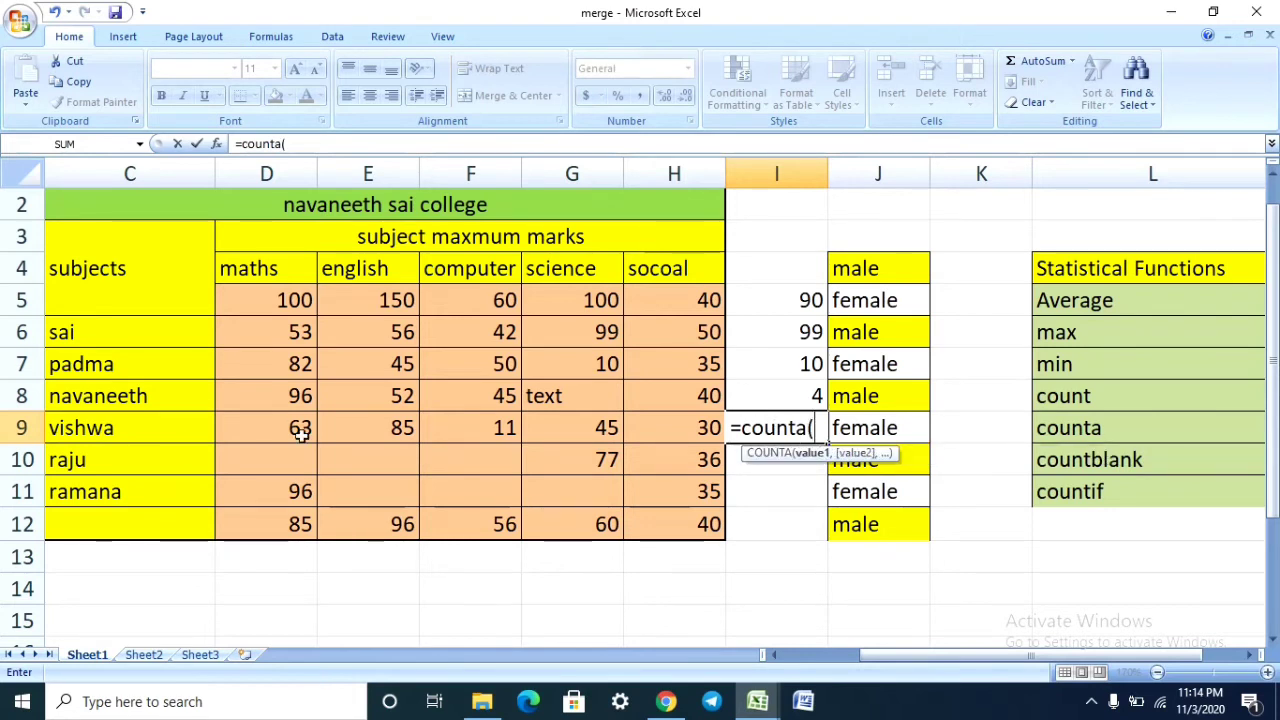
drag(298, 428, 705, 428)
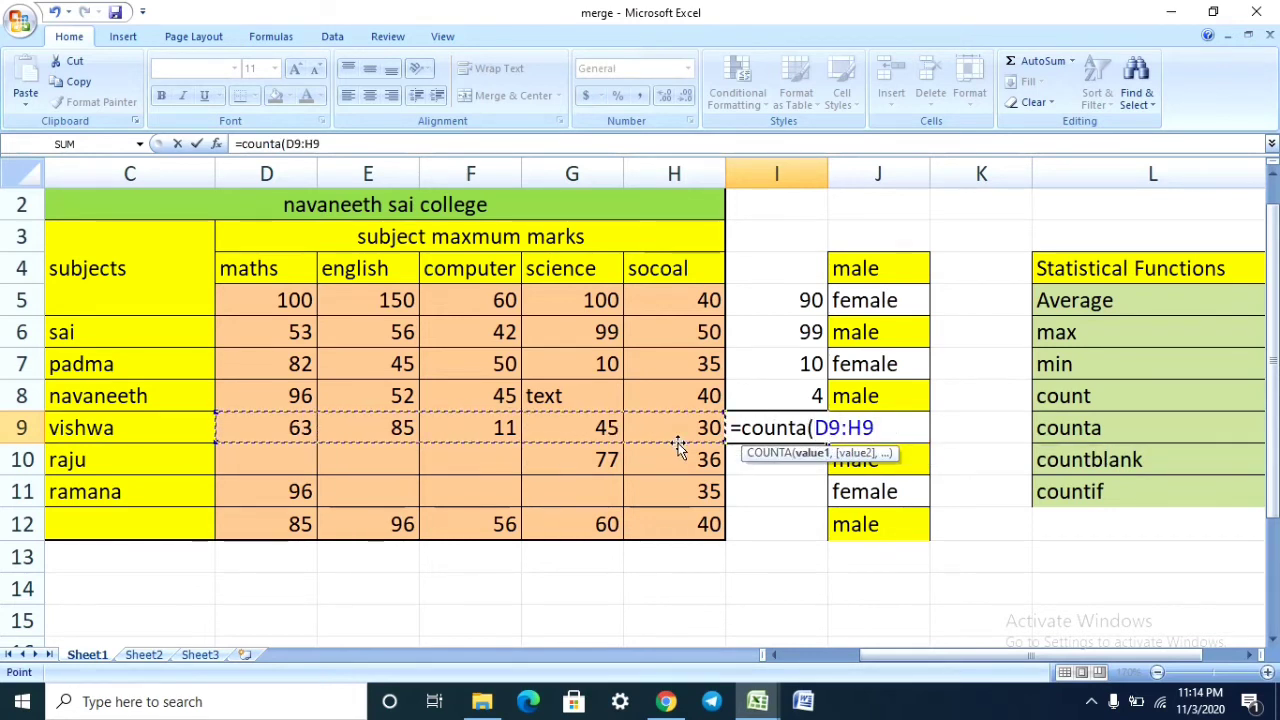
text())
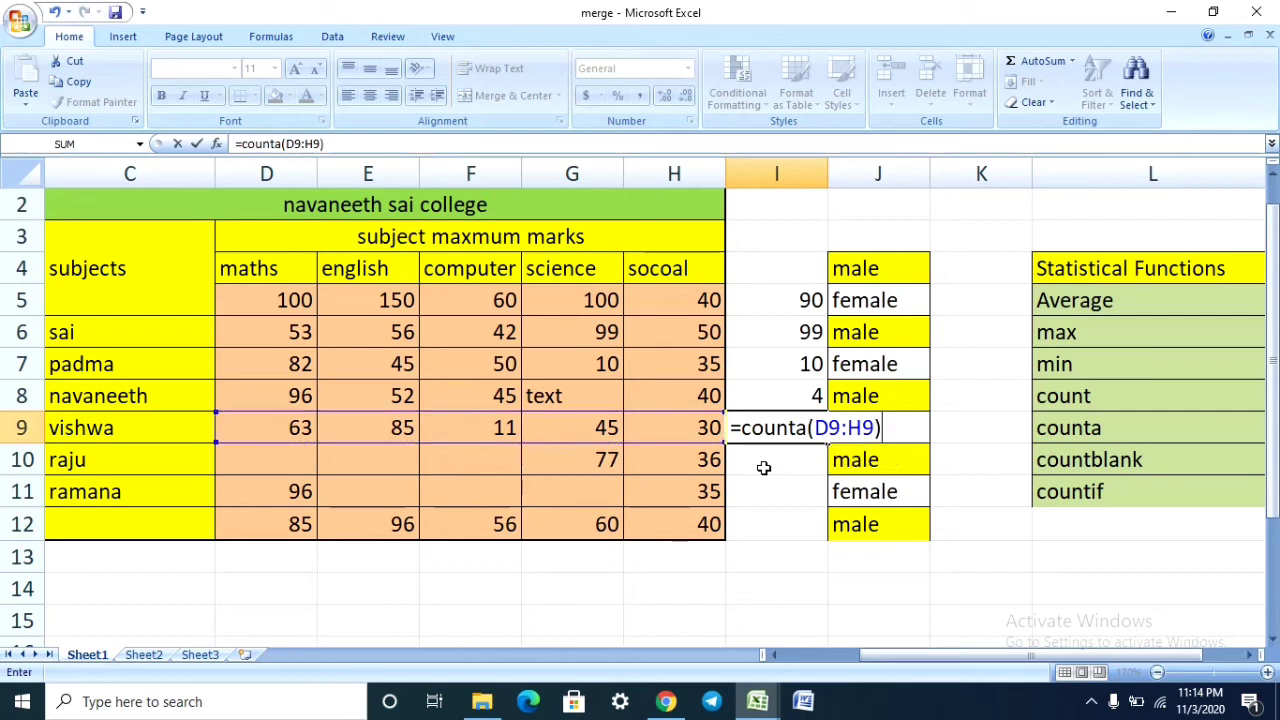
key(Return)
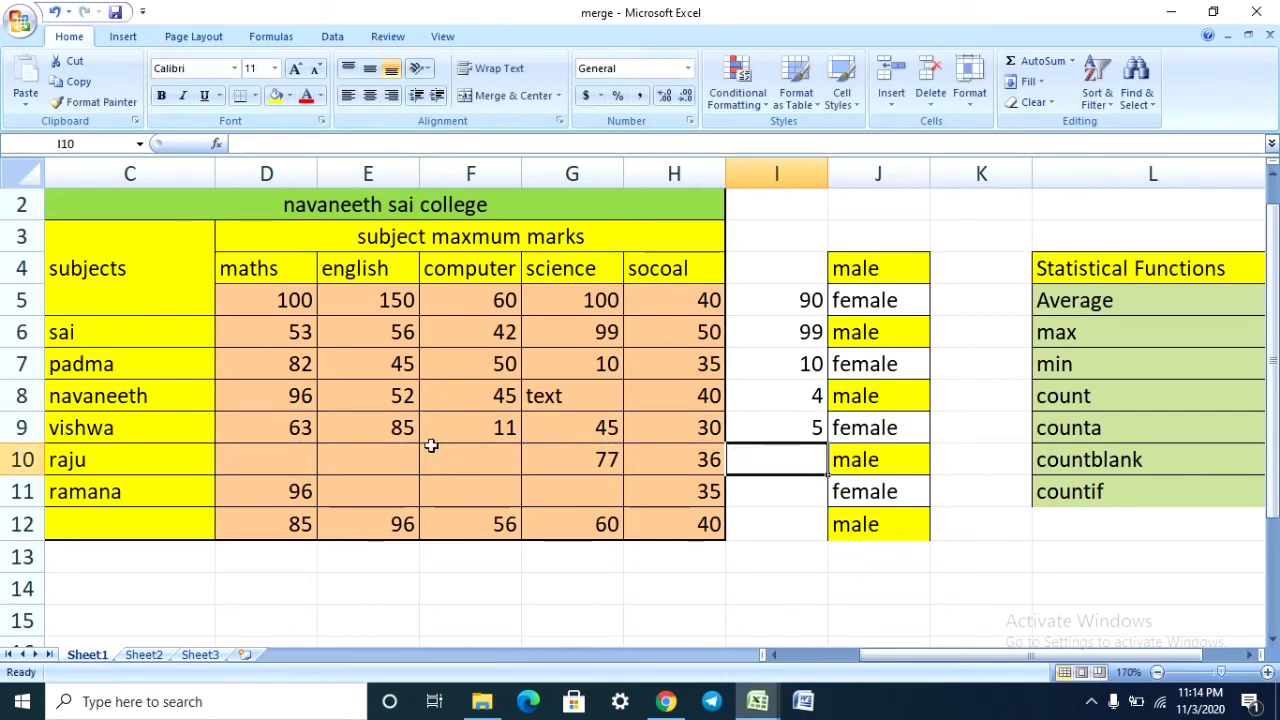
Step: Replace F9 and G9 with 'text' and 'abc' and confirm I9's COUNTA still shows 5
click(796, 432)
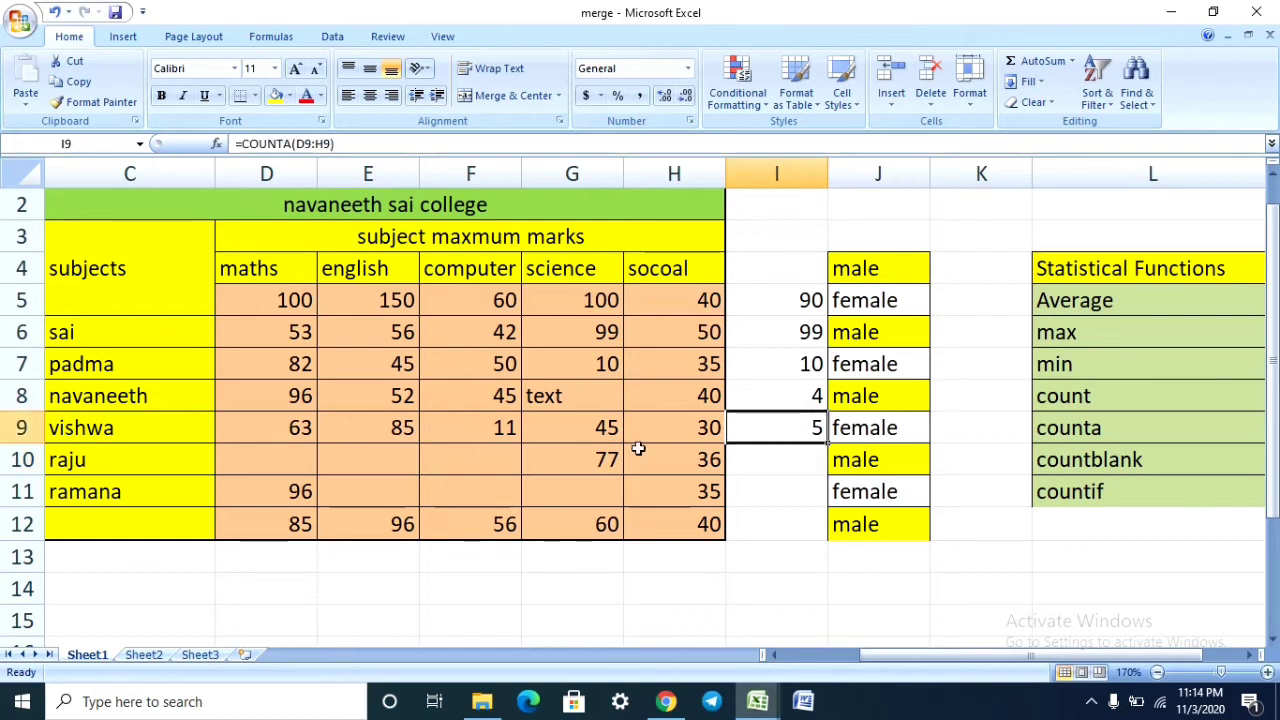
click(506, 428)
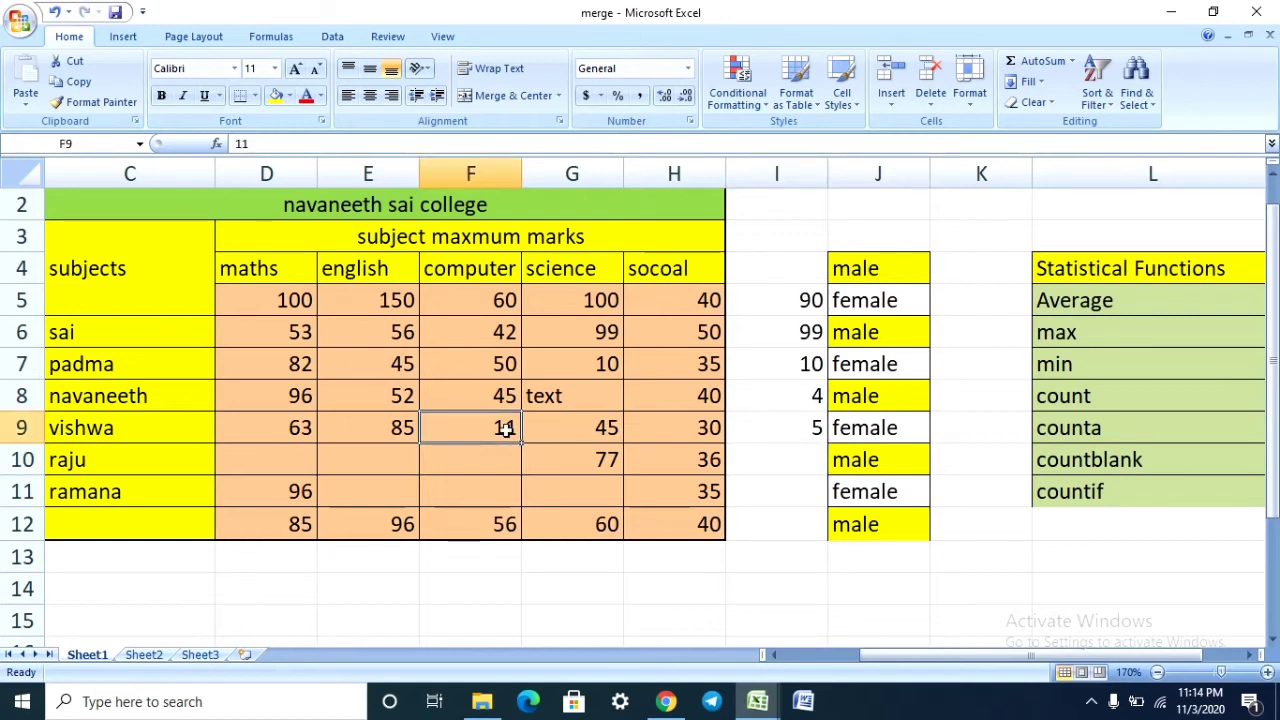
text(text)
key(Tab)
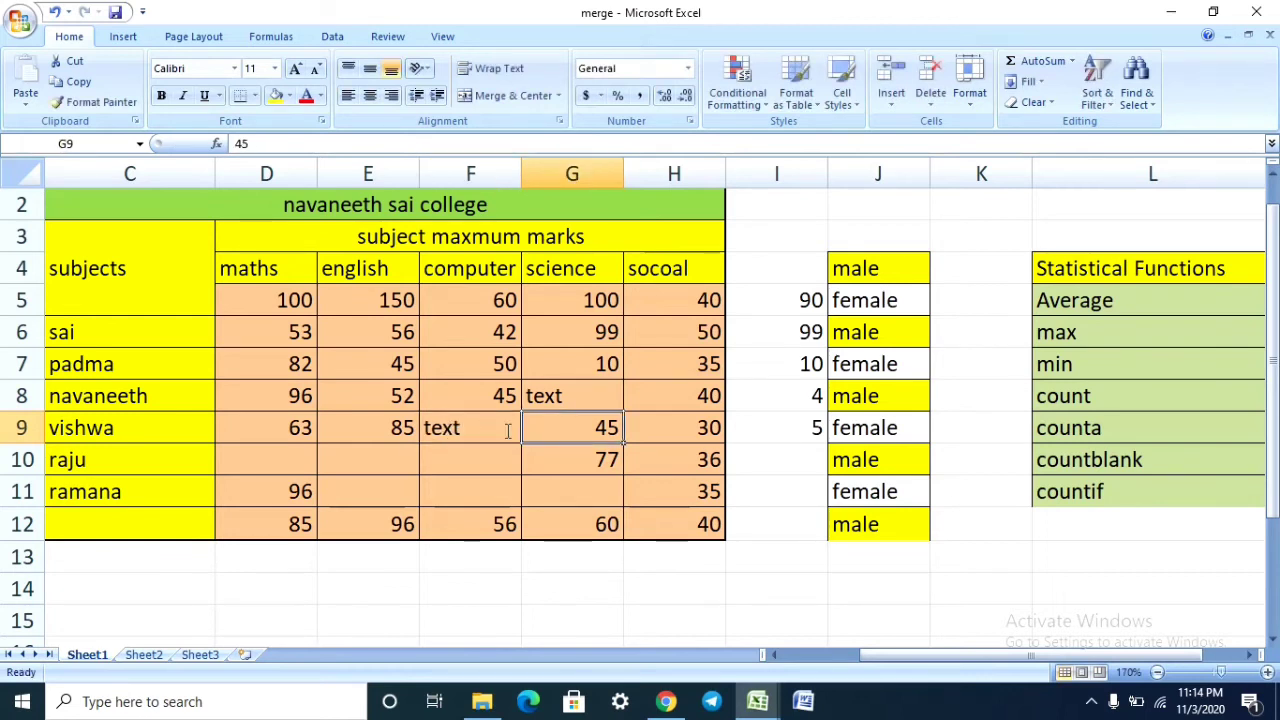
text(abc)
key(Return)
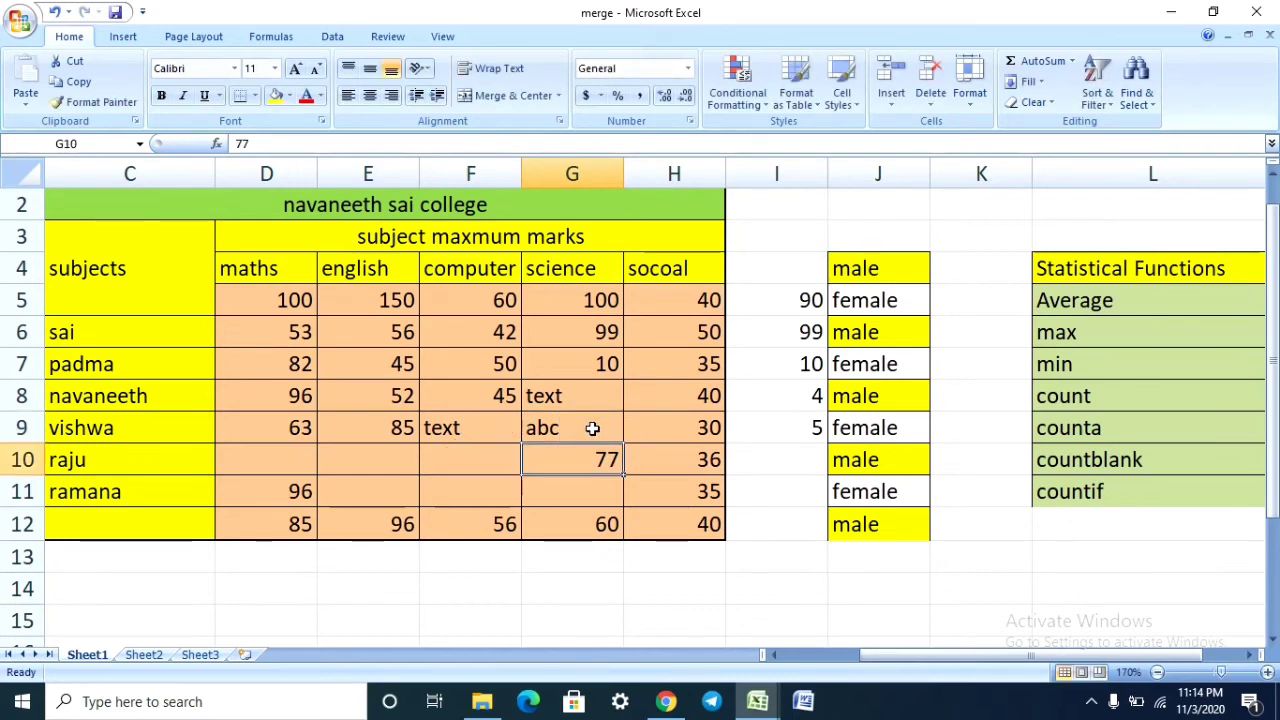
click(770, 427)
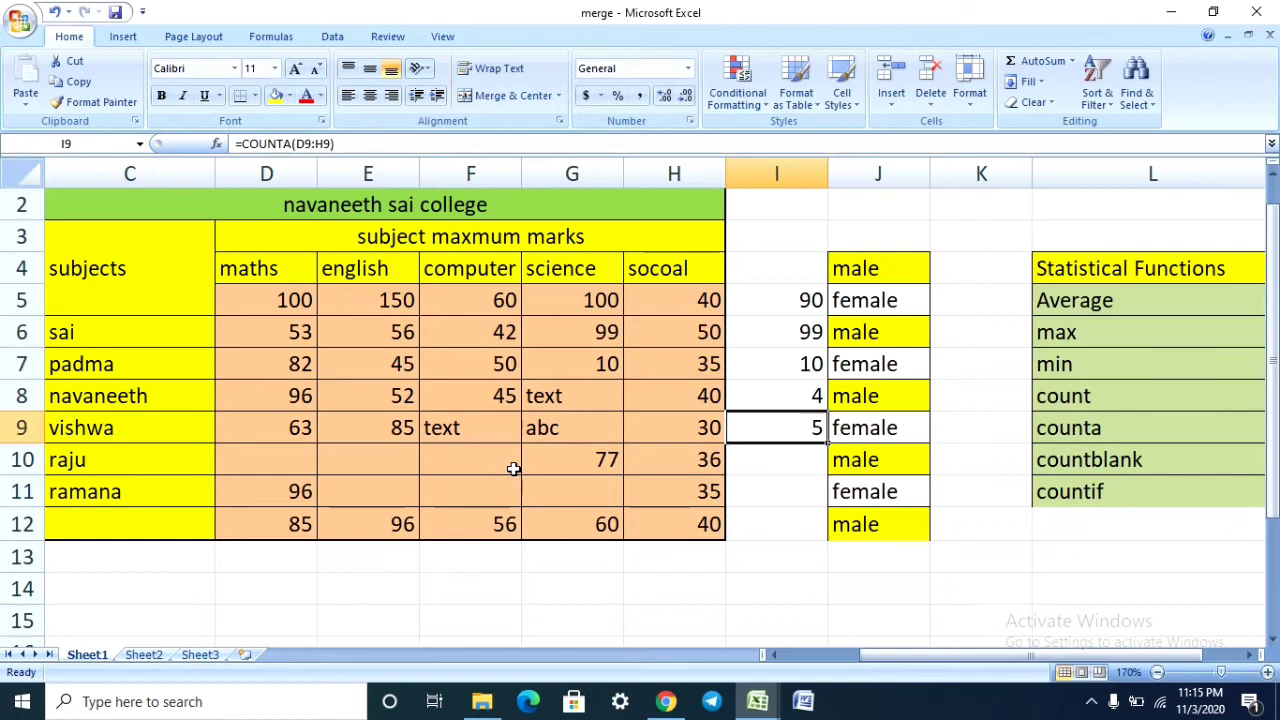
Step: Enter =countblank(D10:H10) in I10 to count the empty marks in row 10
click(769, 462)
text(=)
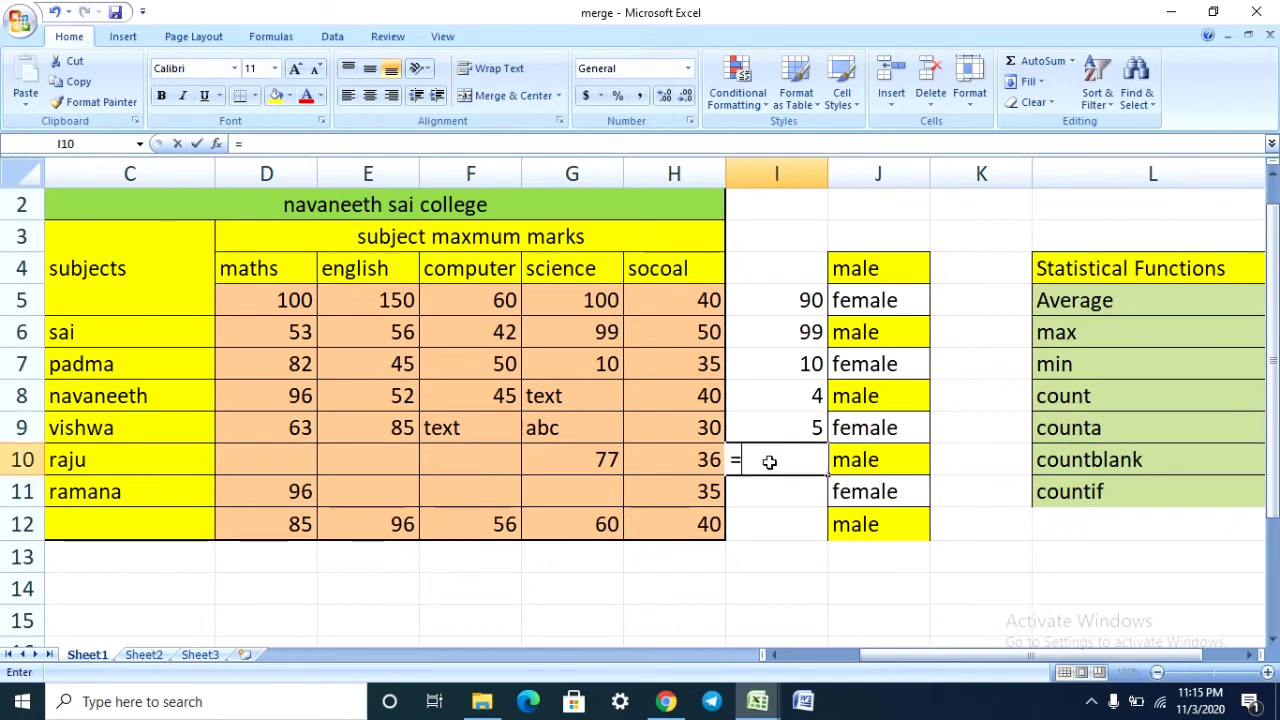
text(cou)
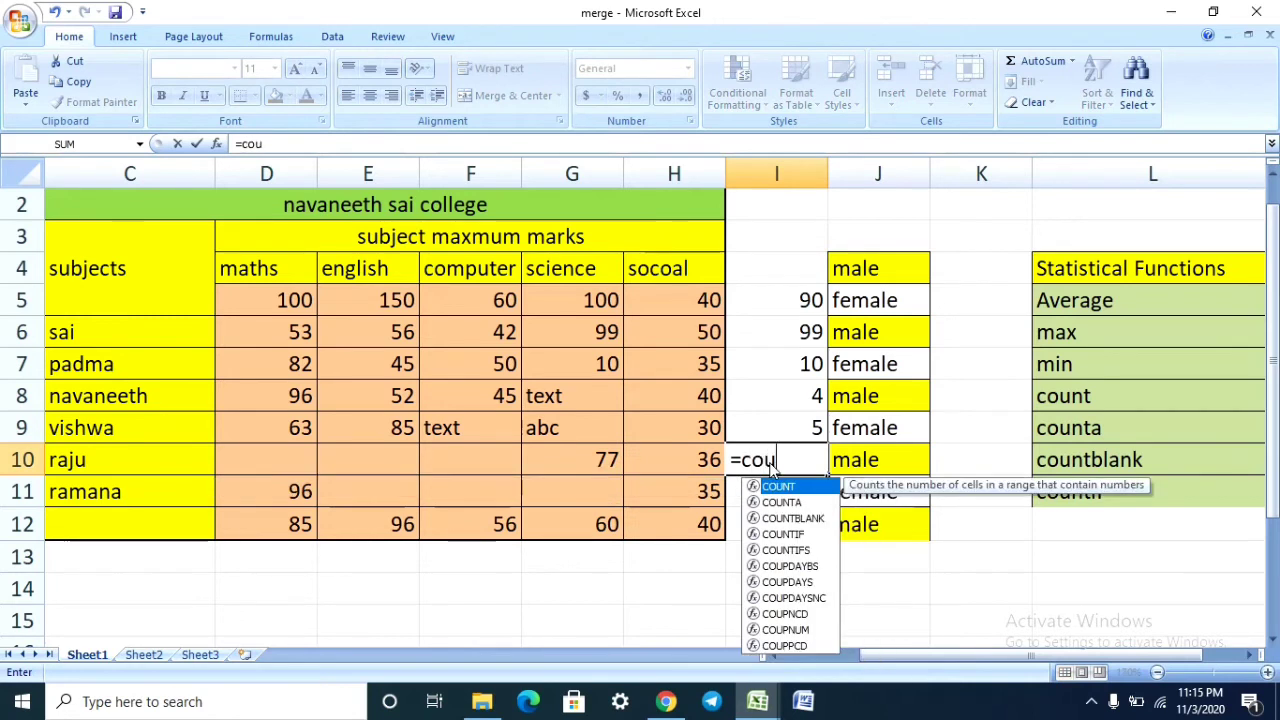
text(nt)
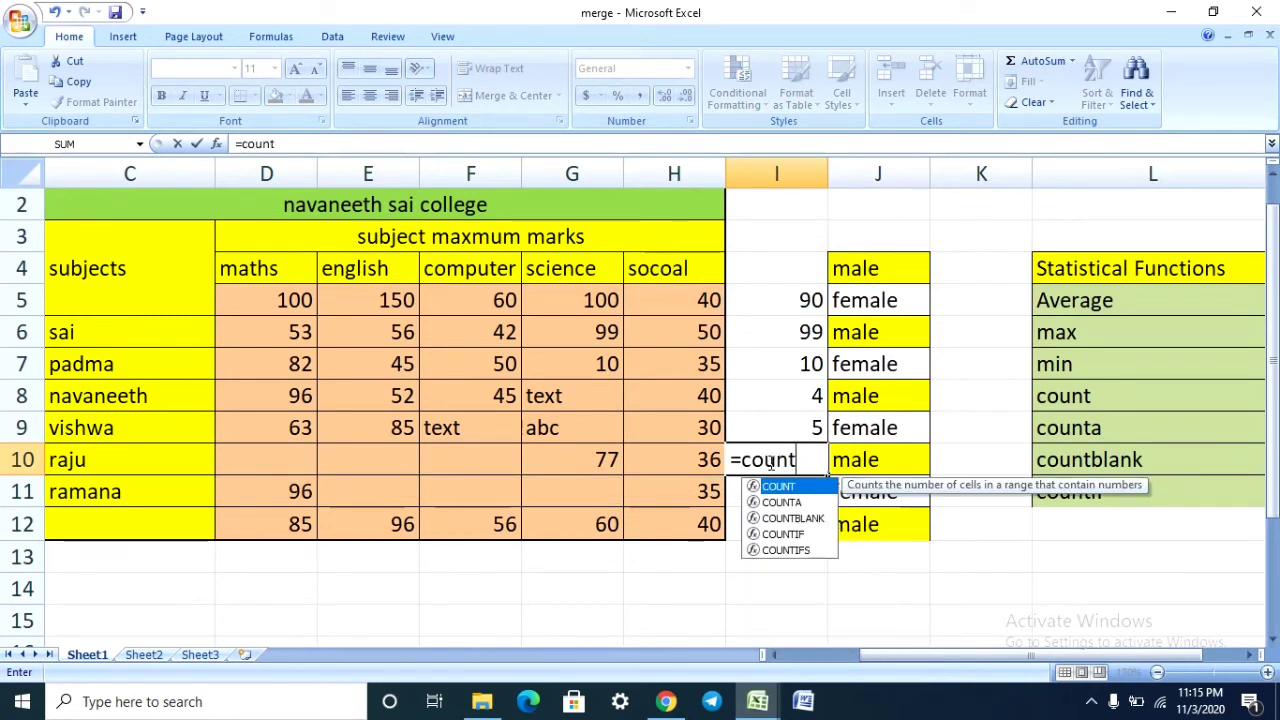
text(blank)
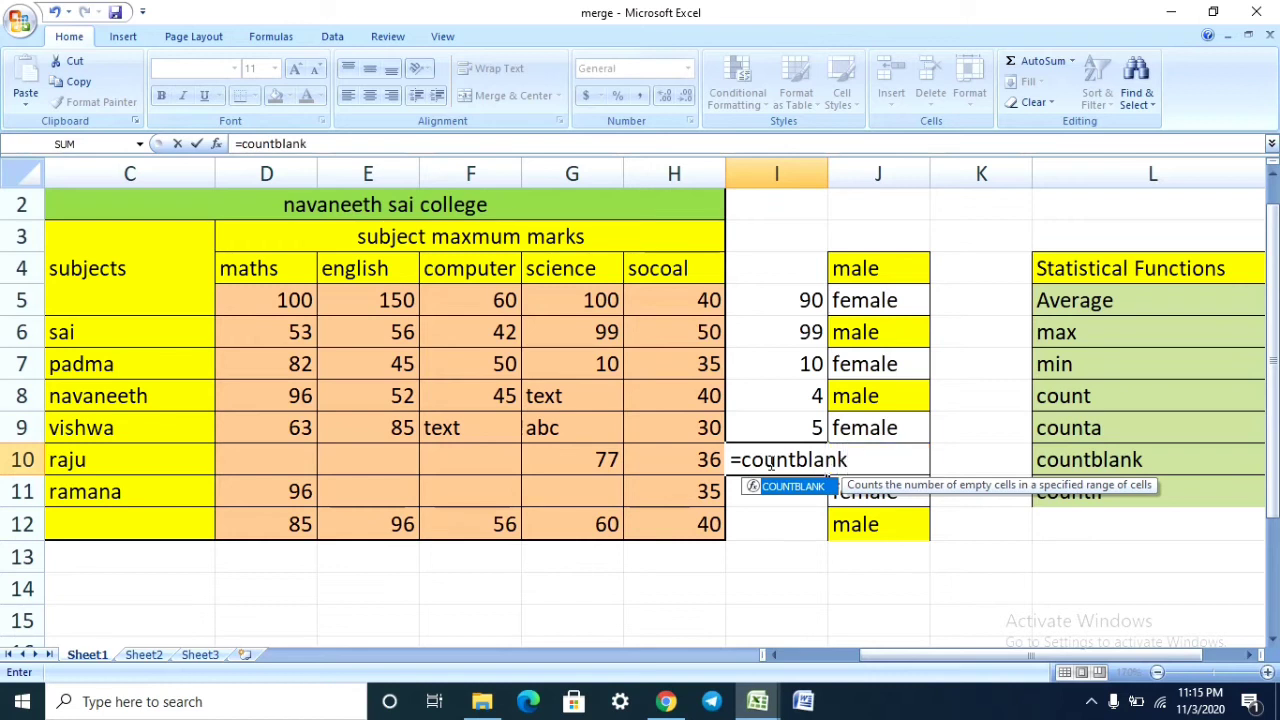
text(()
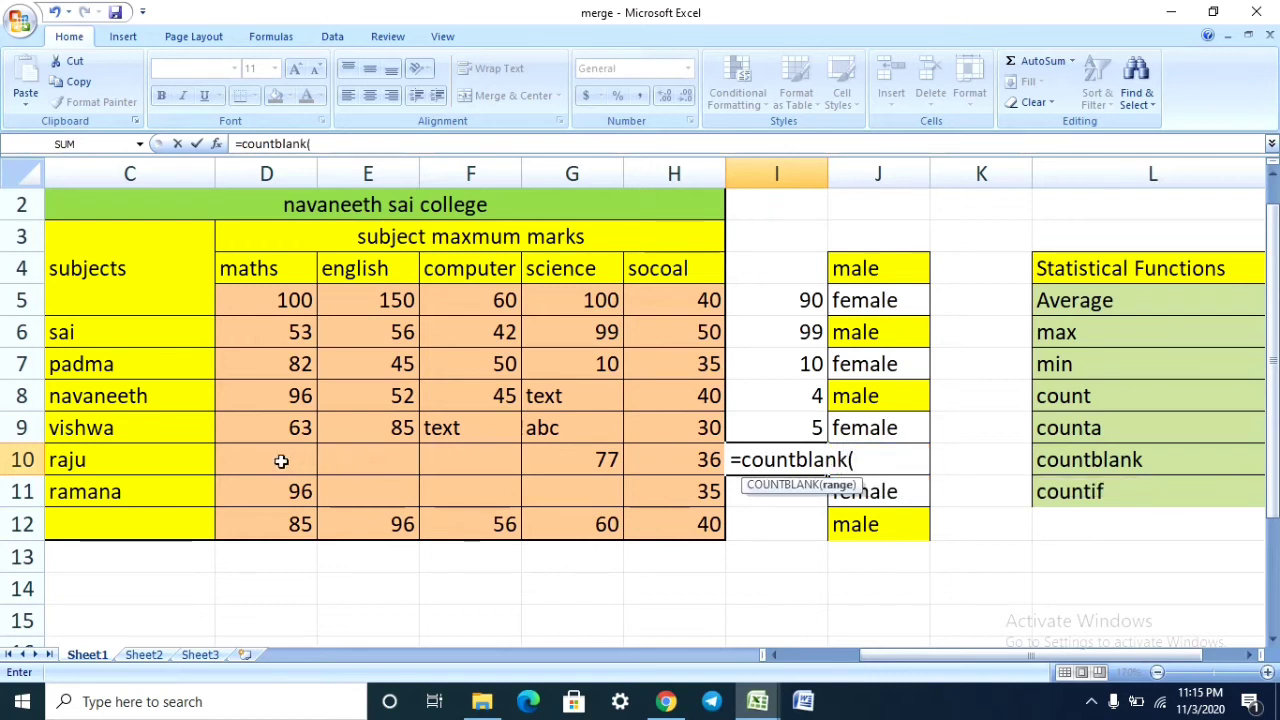
drag(281, 460, 680, 461)
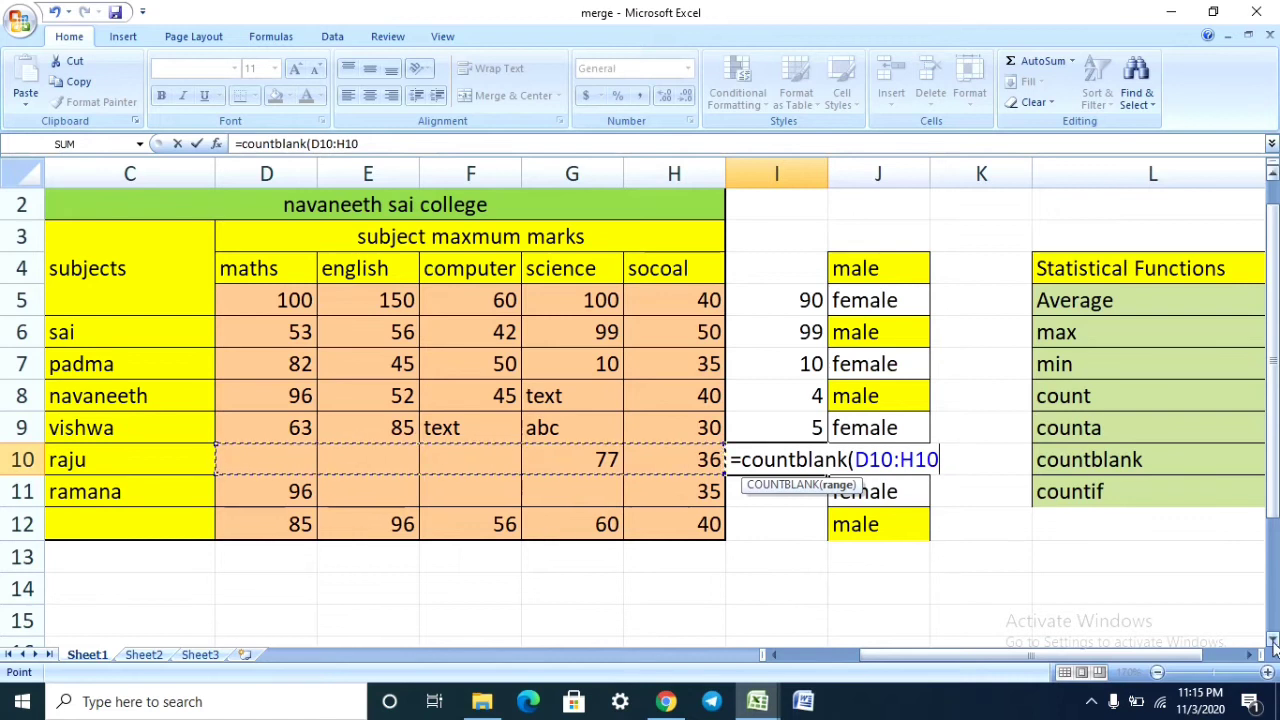
text())
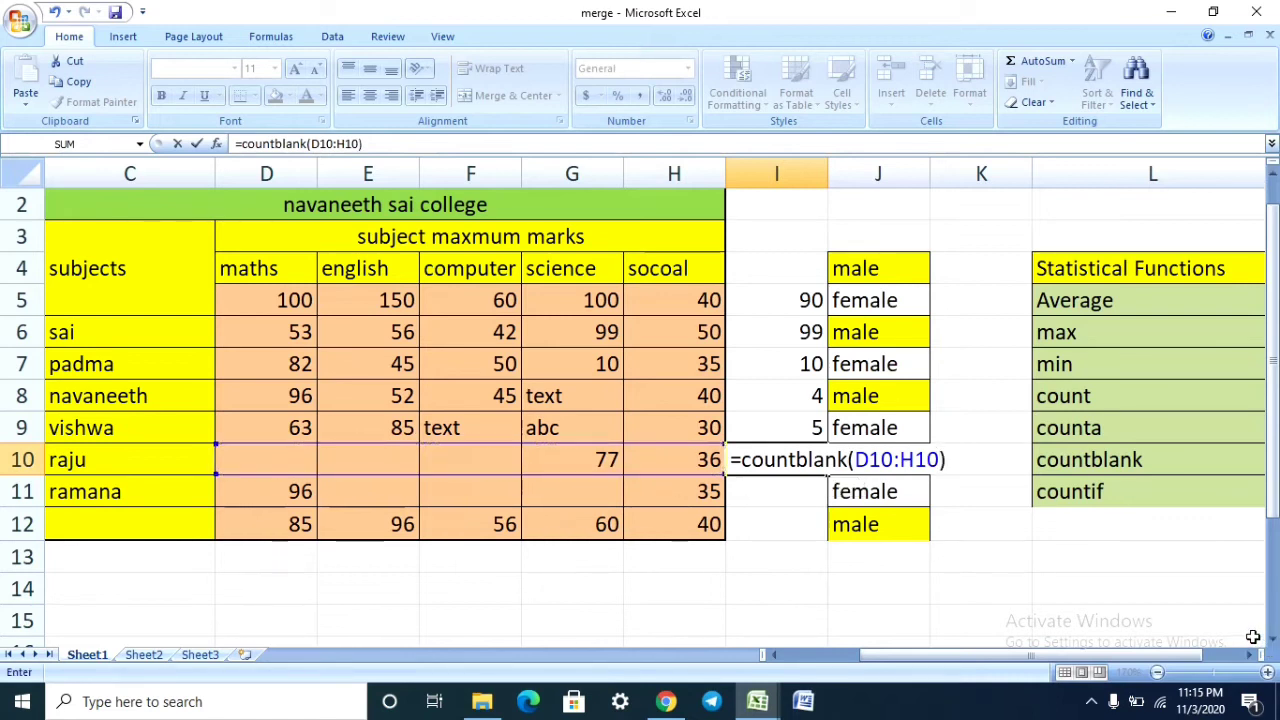
key(Return)
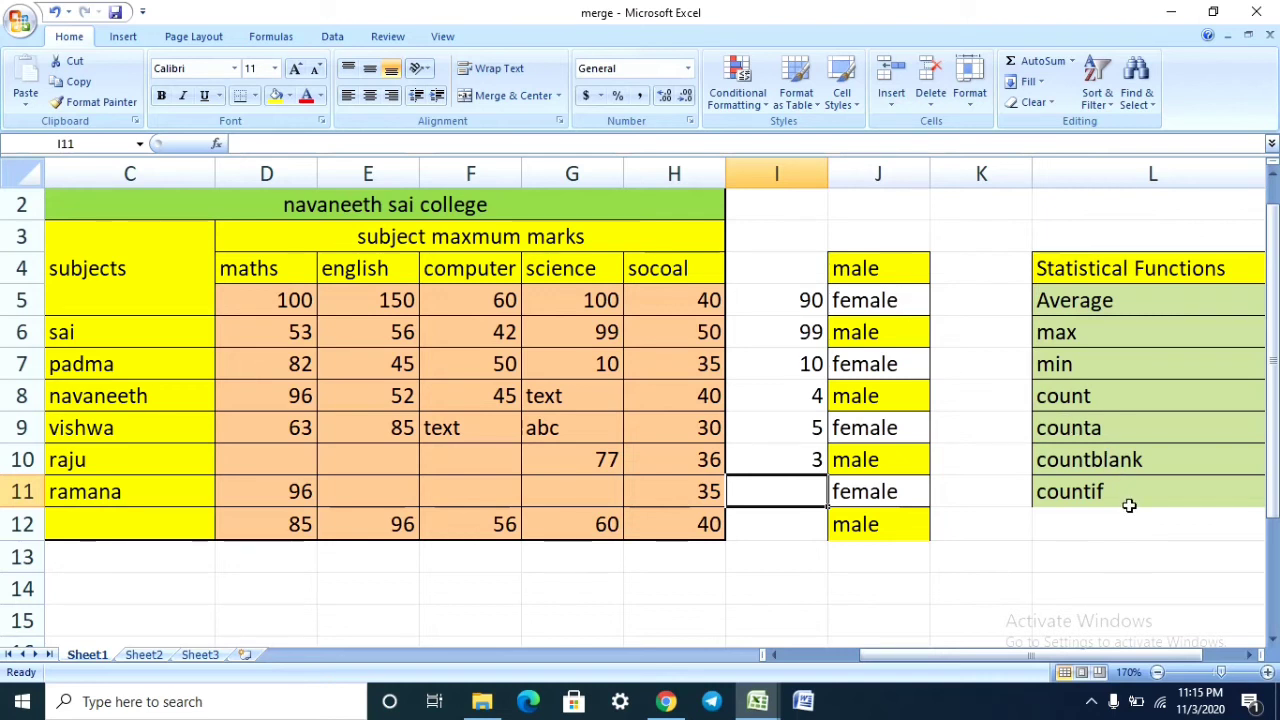
Step: Enter =COUNTIF(J4:J12,"male") in J14 to count the 5 male entries
click(857, 589)
text(=)
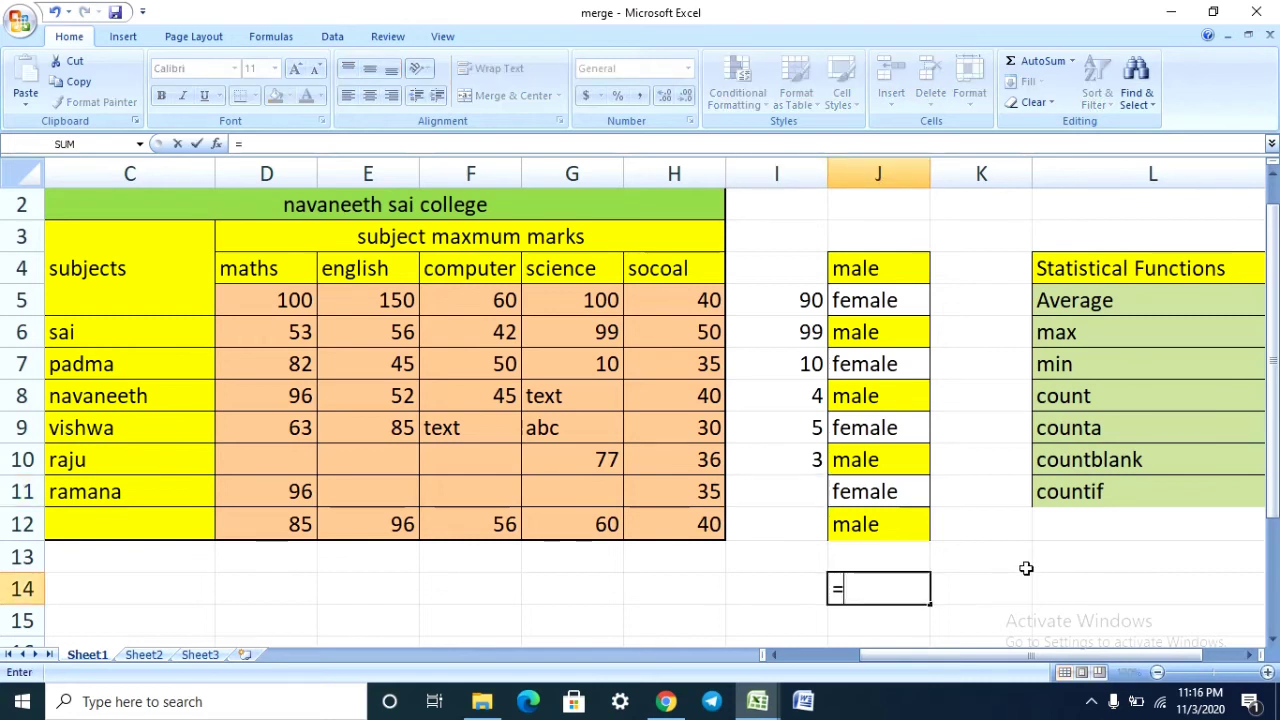
text(co)
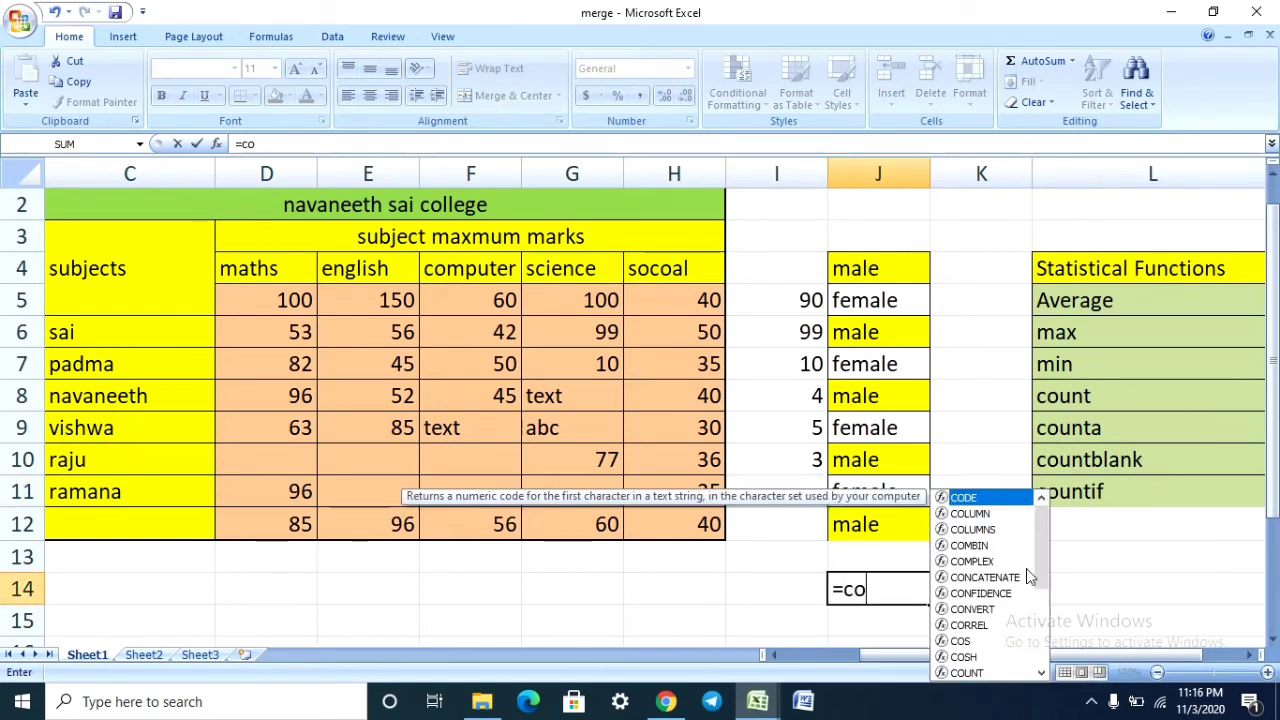
text(untif)
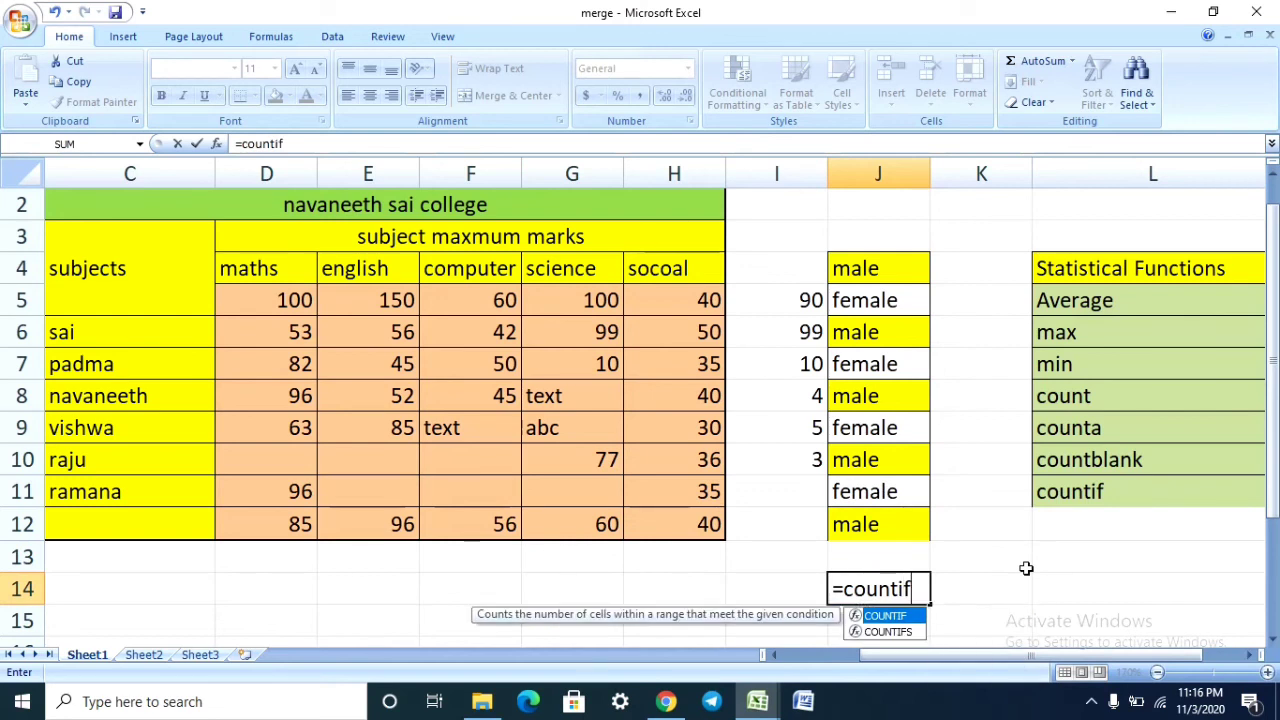
text(()
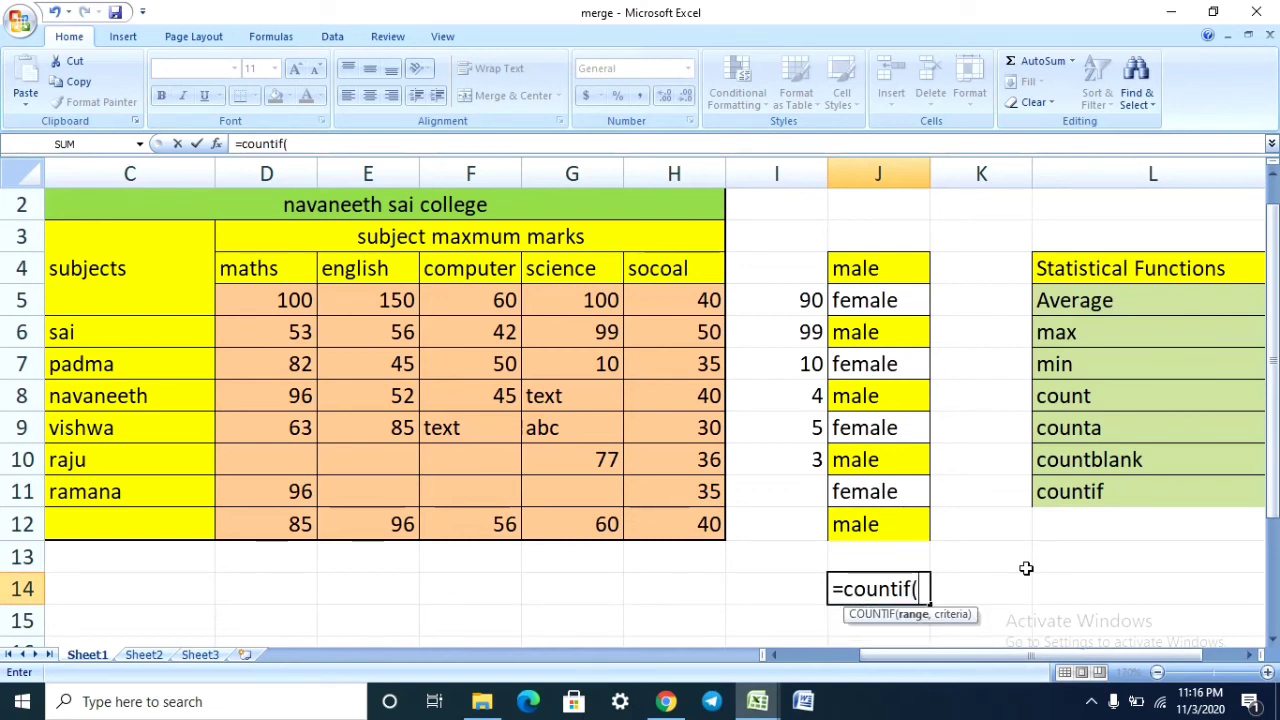
drag(880, 266, 905, 530)
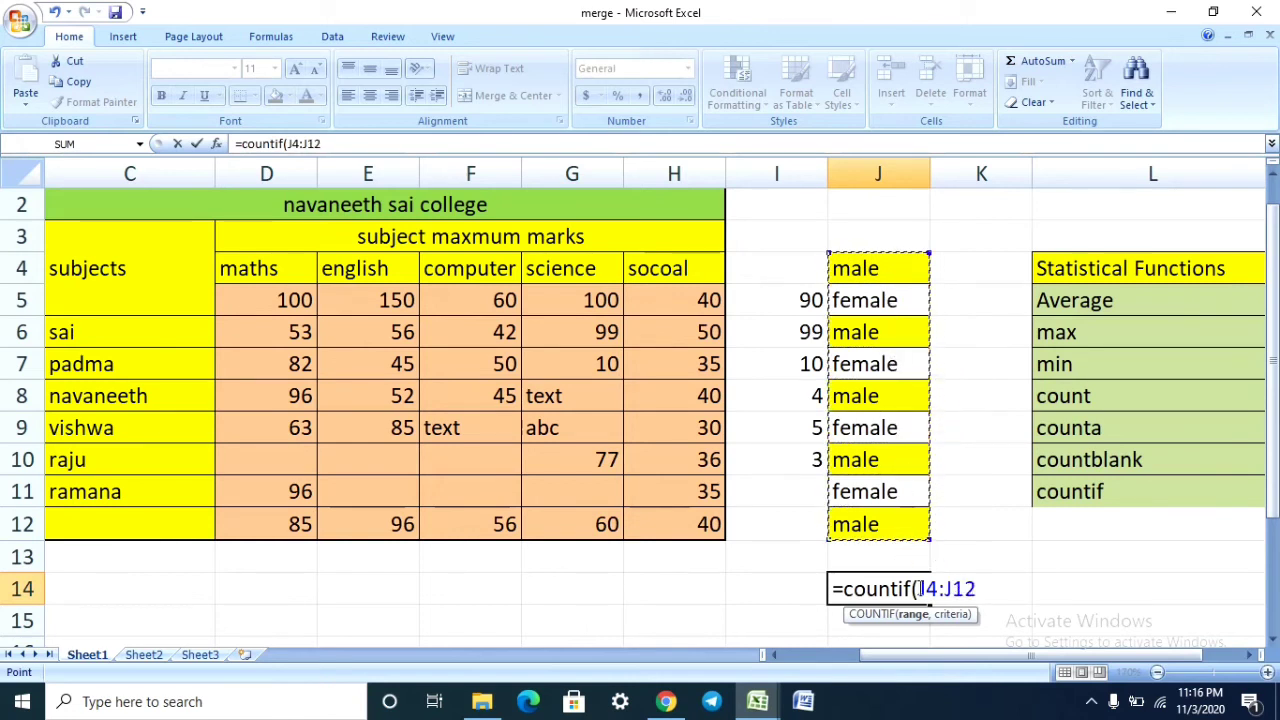
text(,)
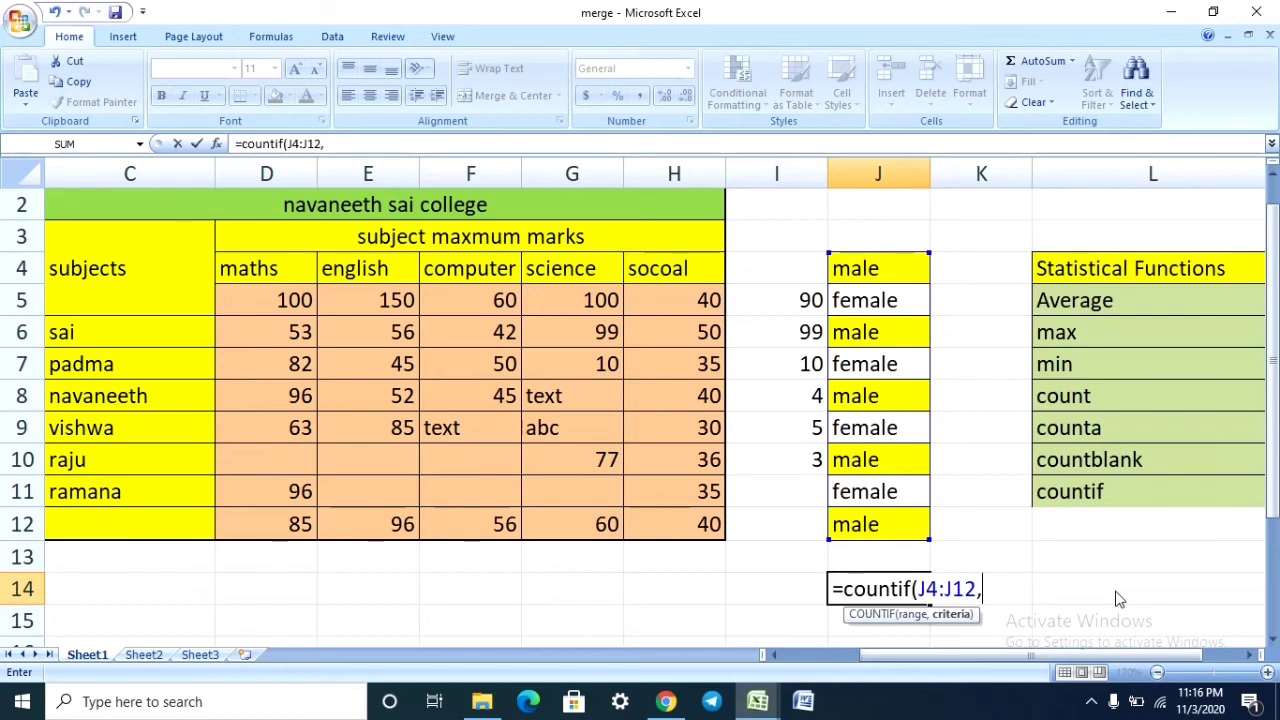
text(")
text(male")
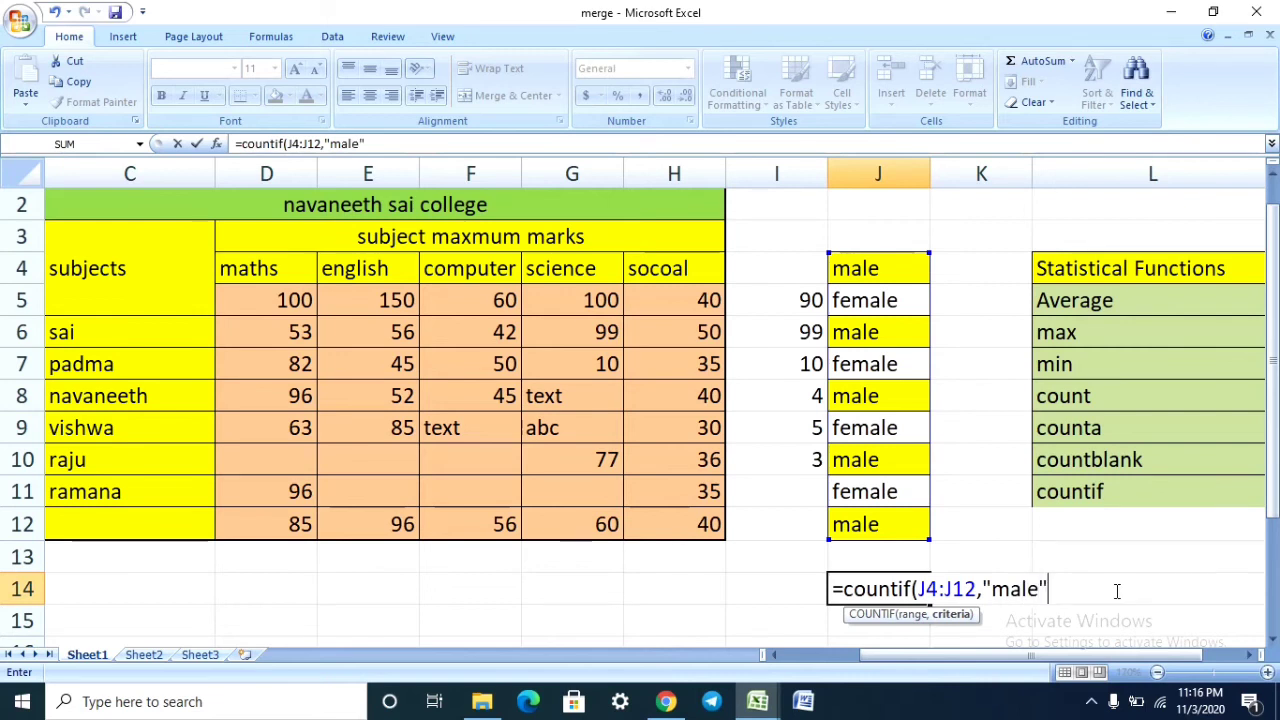
text())
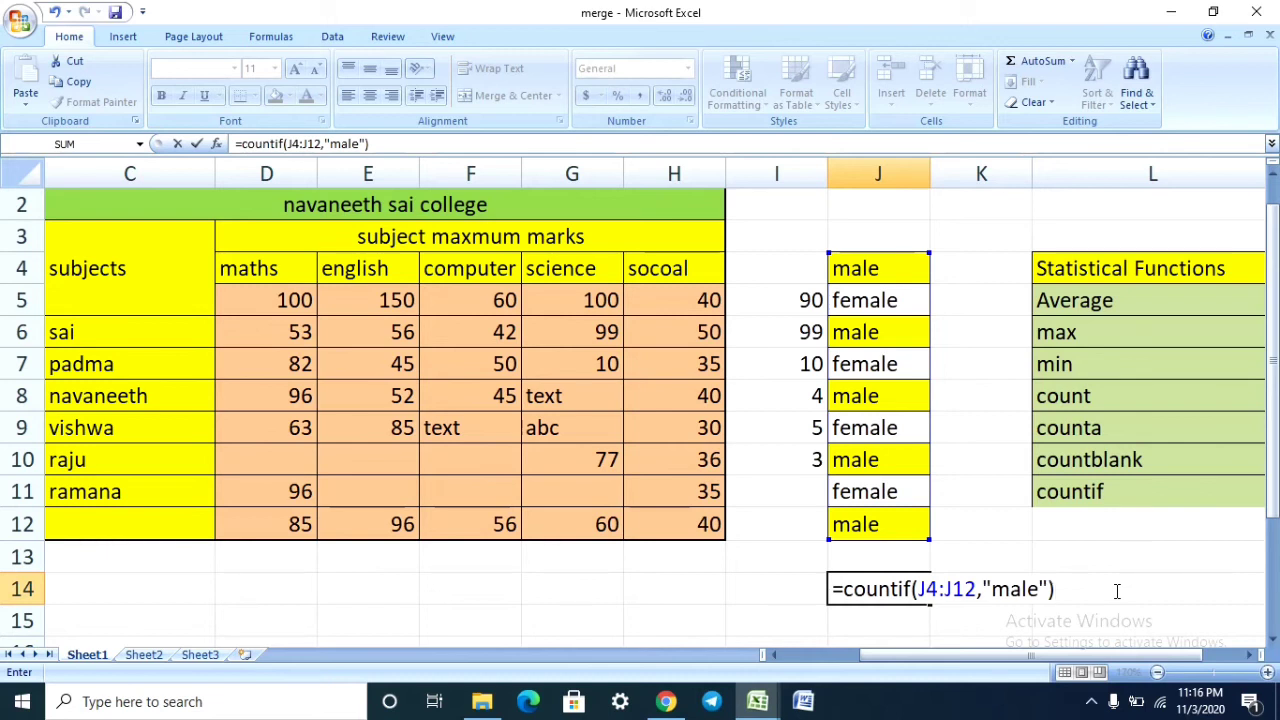
key(Return)
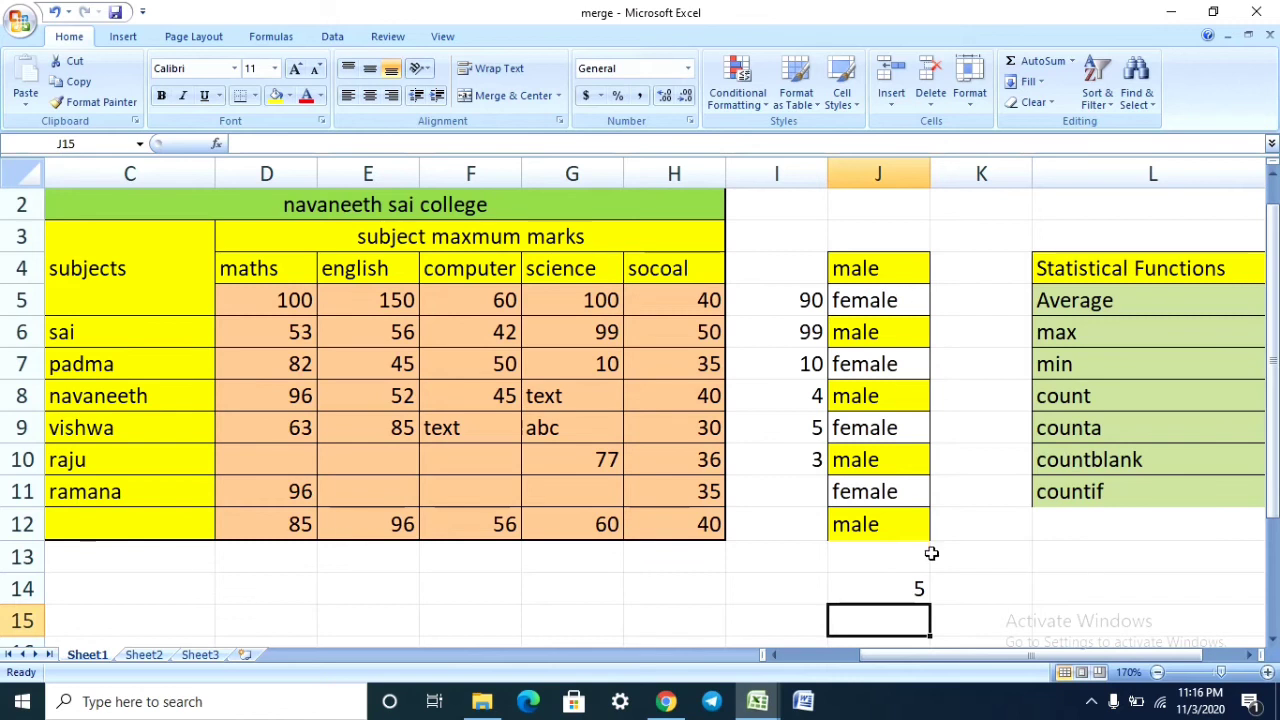
Step: Enter =COUNTIF(J4:J12,"female") in J13 to count the 4 female entries
click(889, 562)
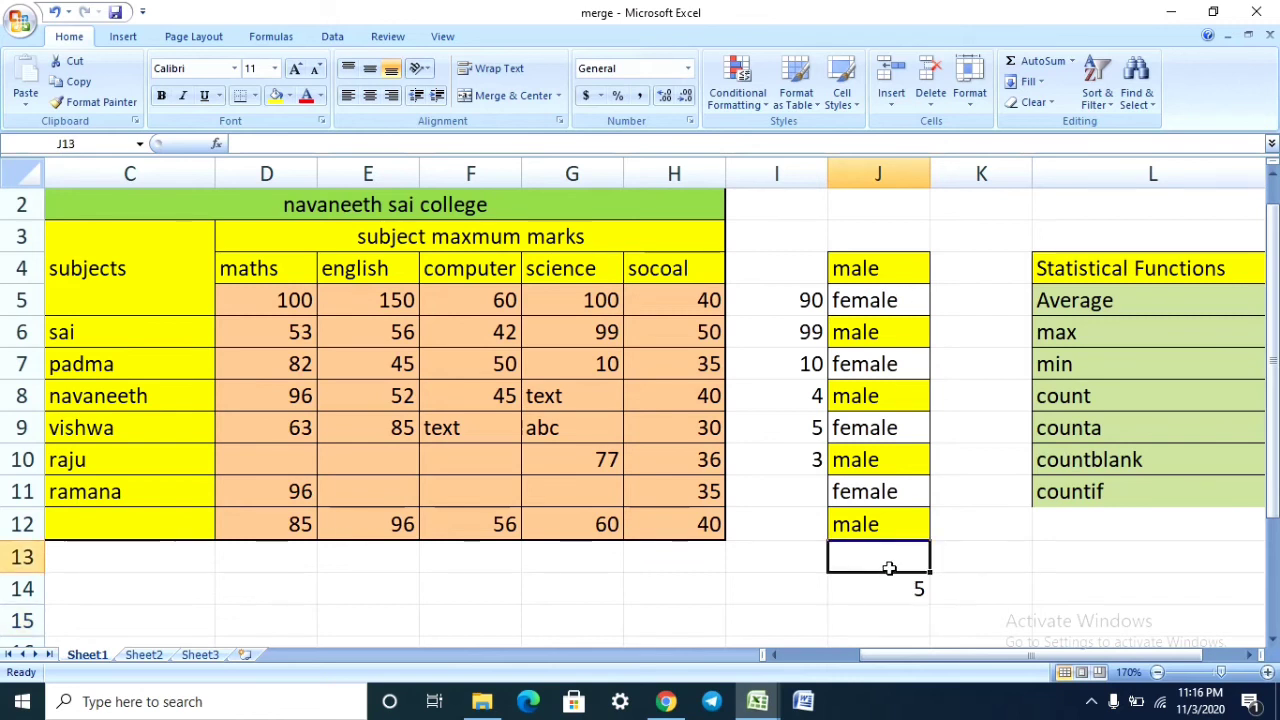
text(=)
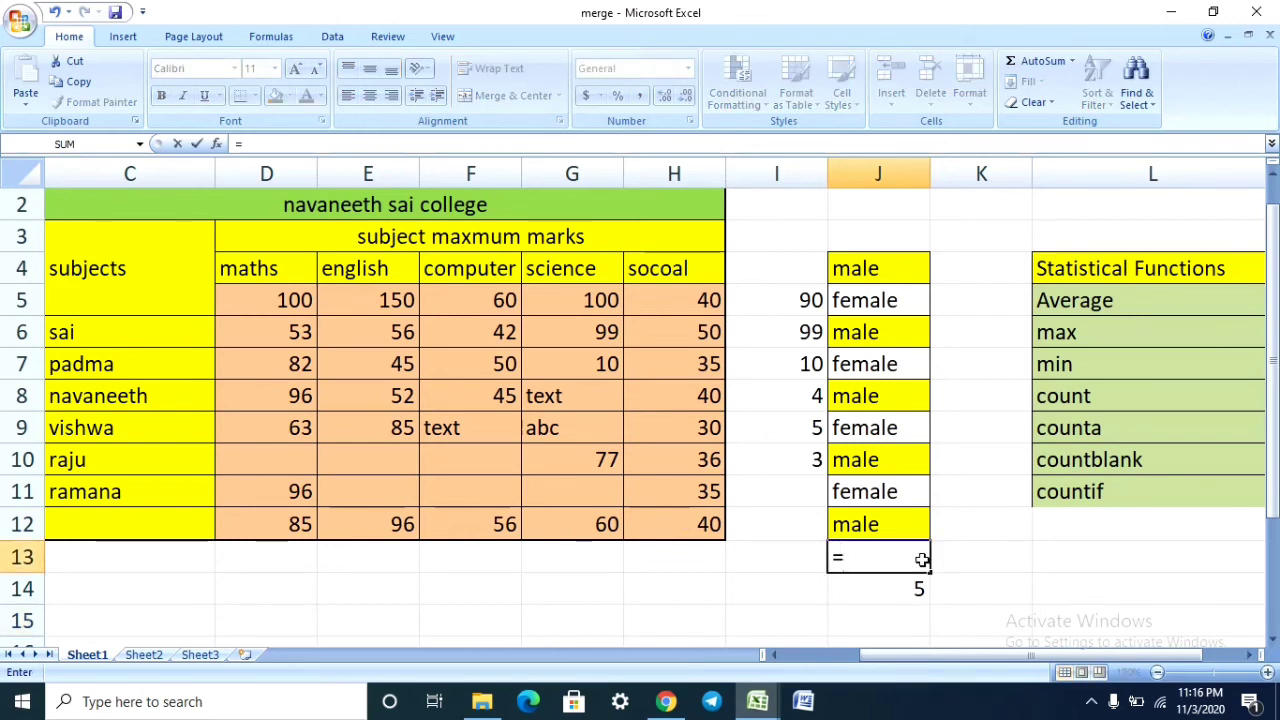
text(count)
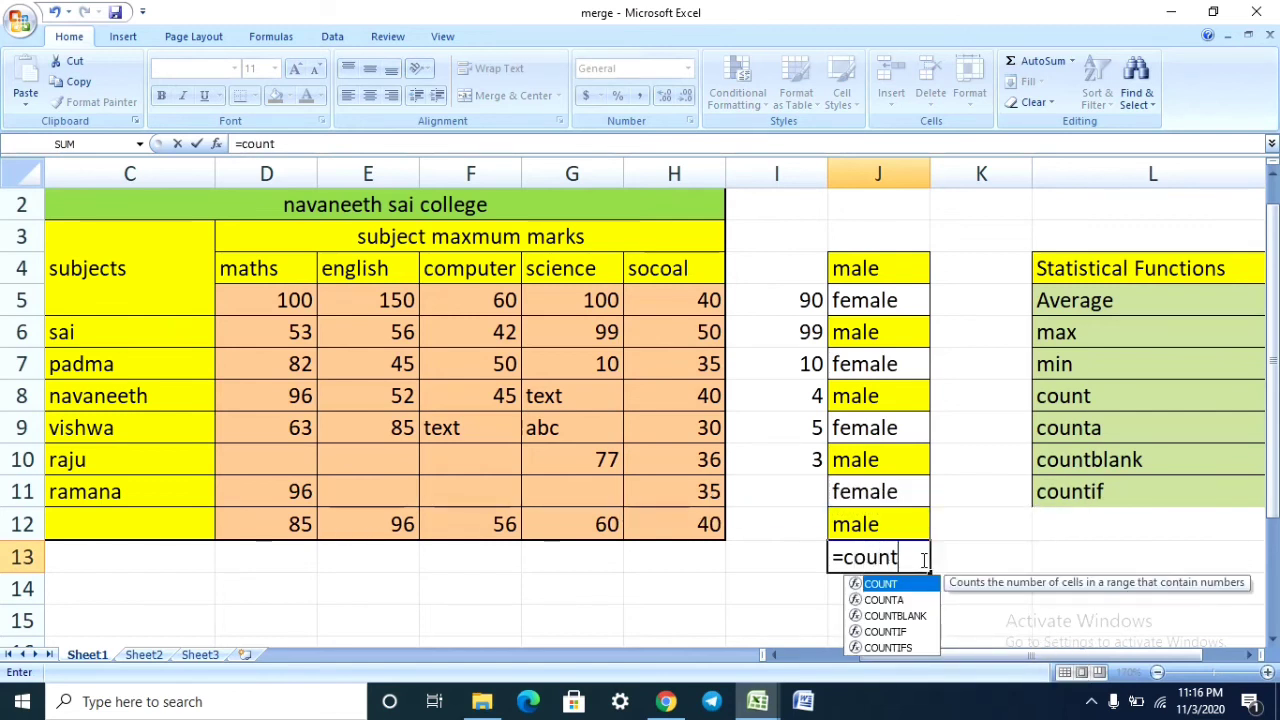
text(if()
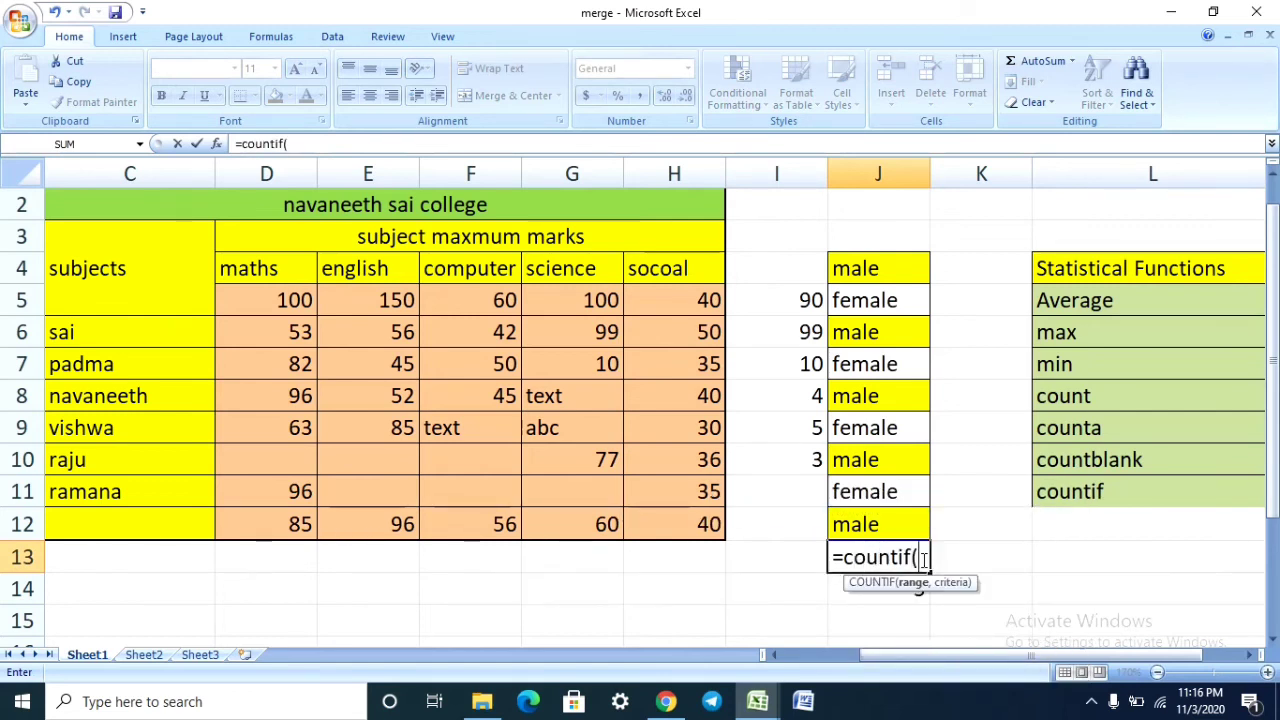
drag(893, 265, 897, 520)
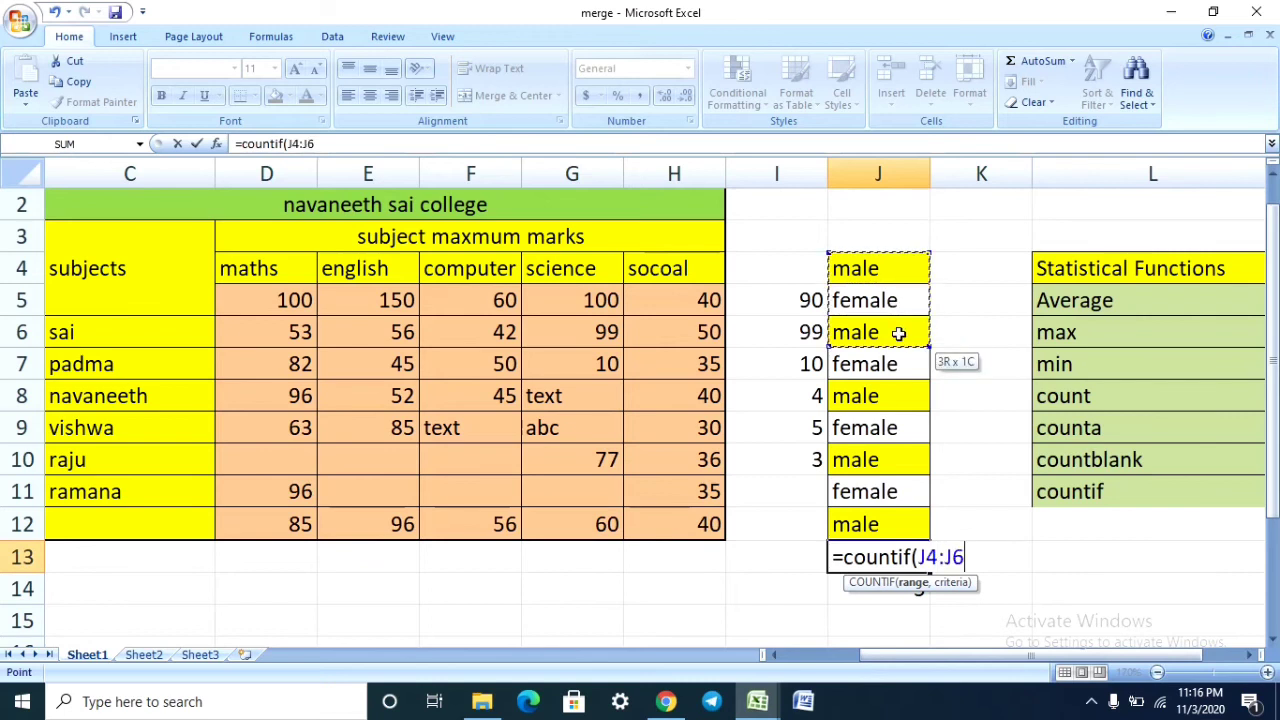
text(,"female)
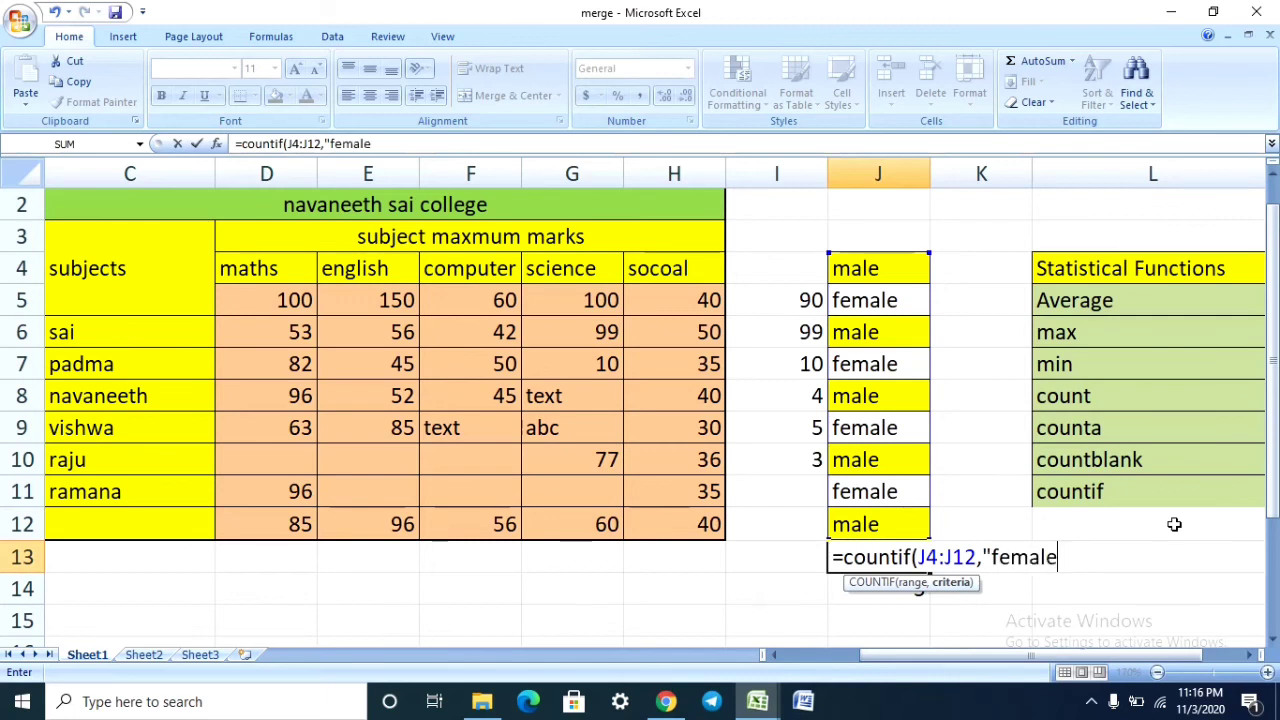
text(")
text())
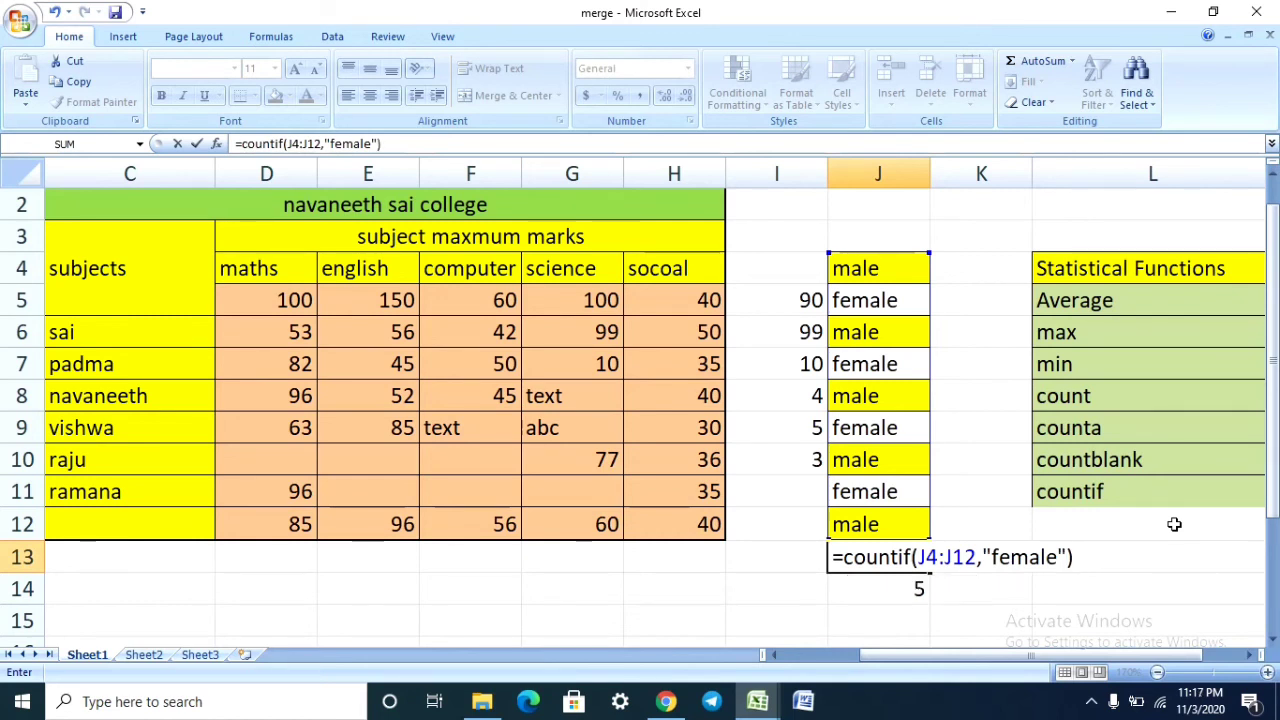
key(Return)
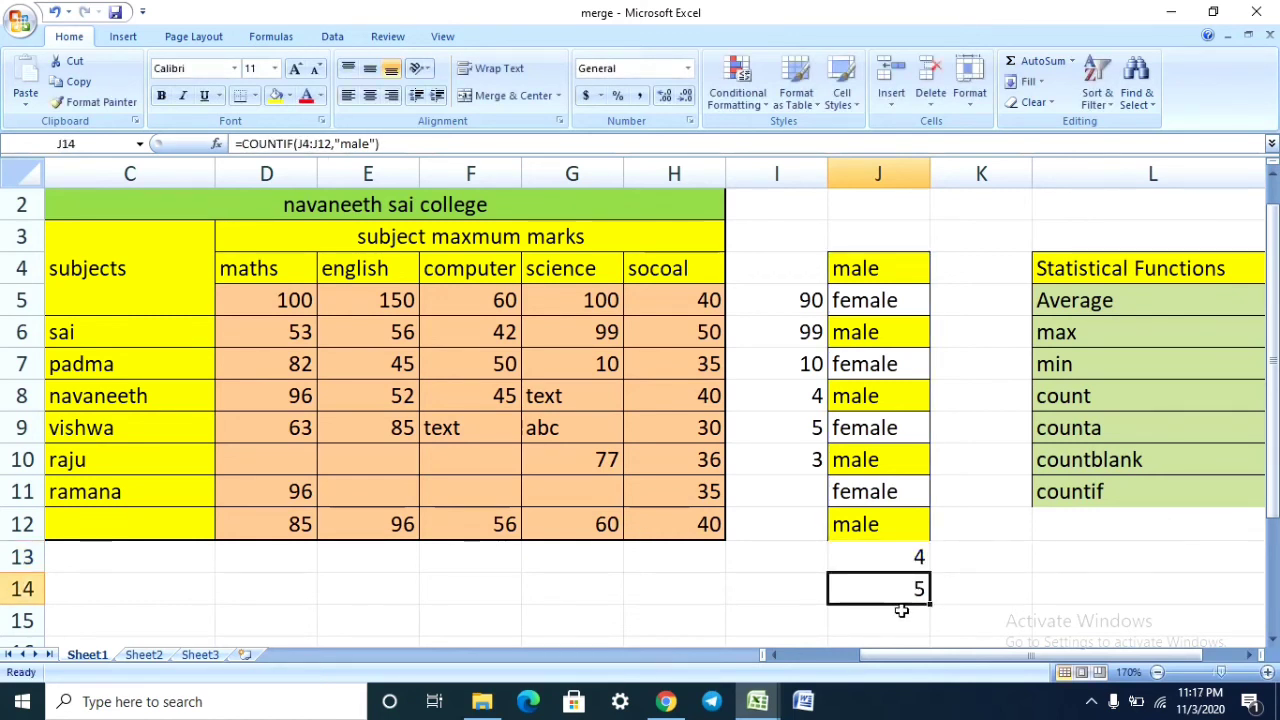
click(920, 557)
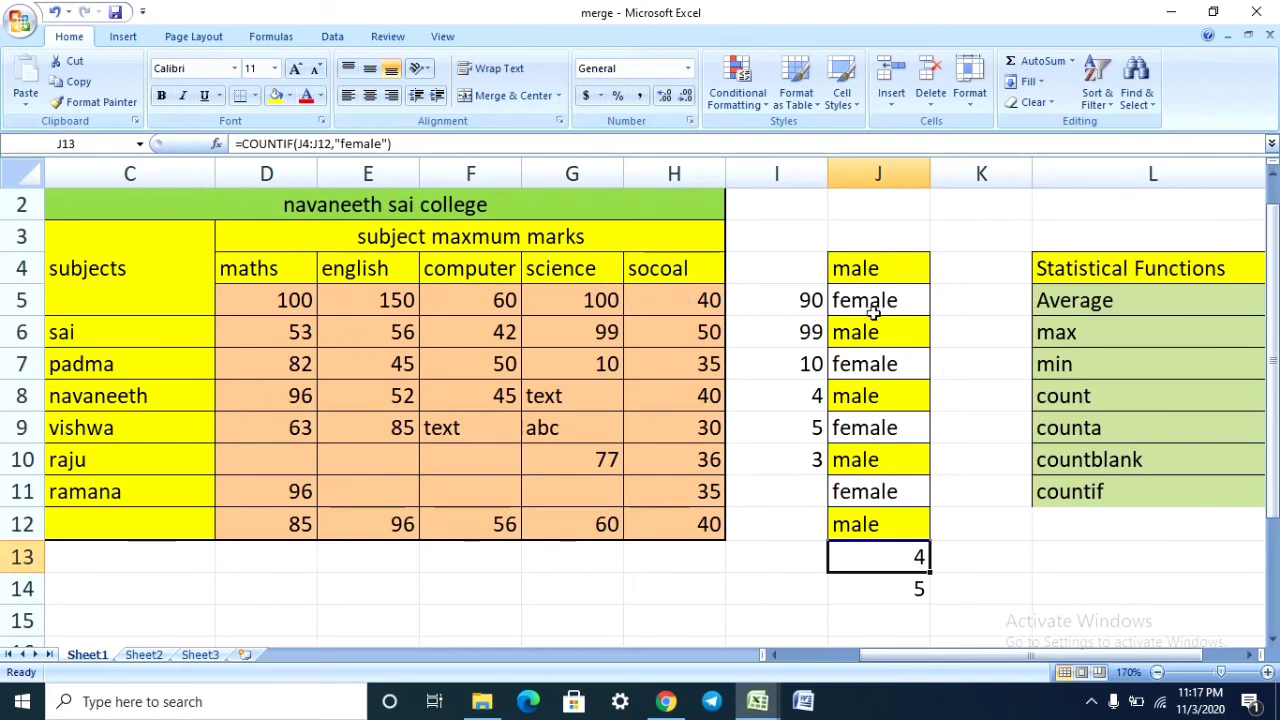
Step: Change F5 to 45, G6 to 445 and G7 to 2, checking the AVERAGE, MAX and MIN results
click(488, 302)
text(45)
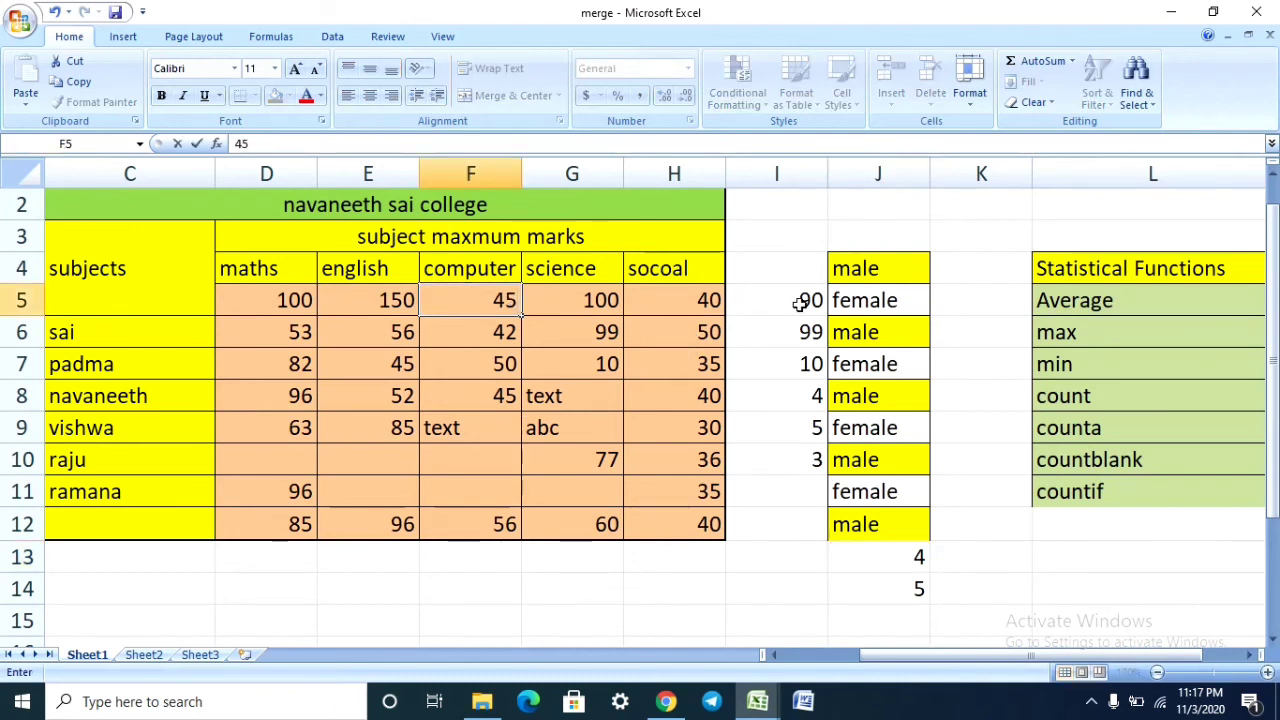
click(780, 304)
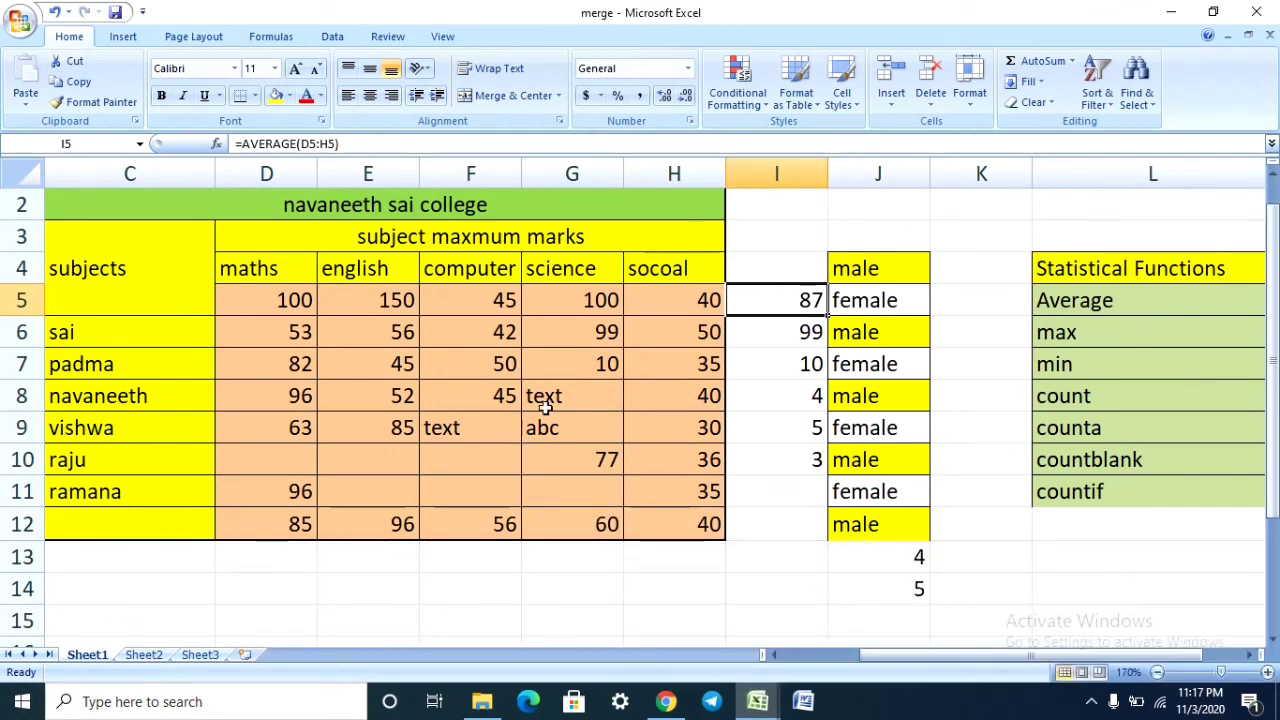
click(551, 334)
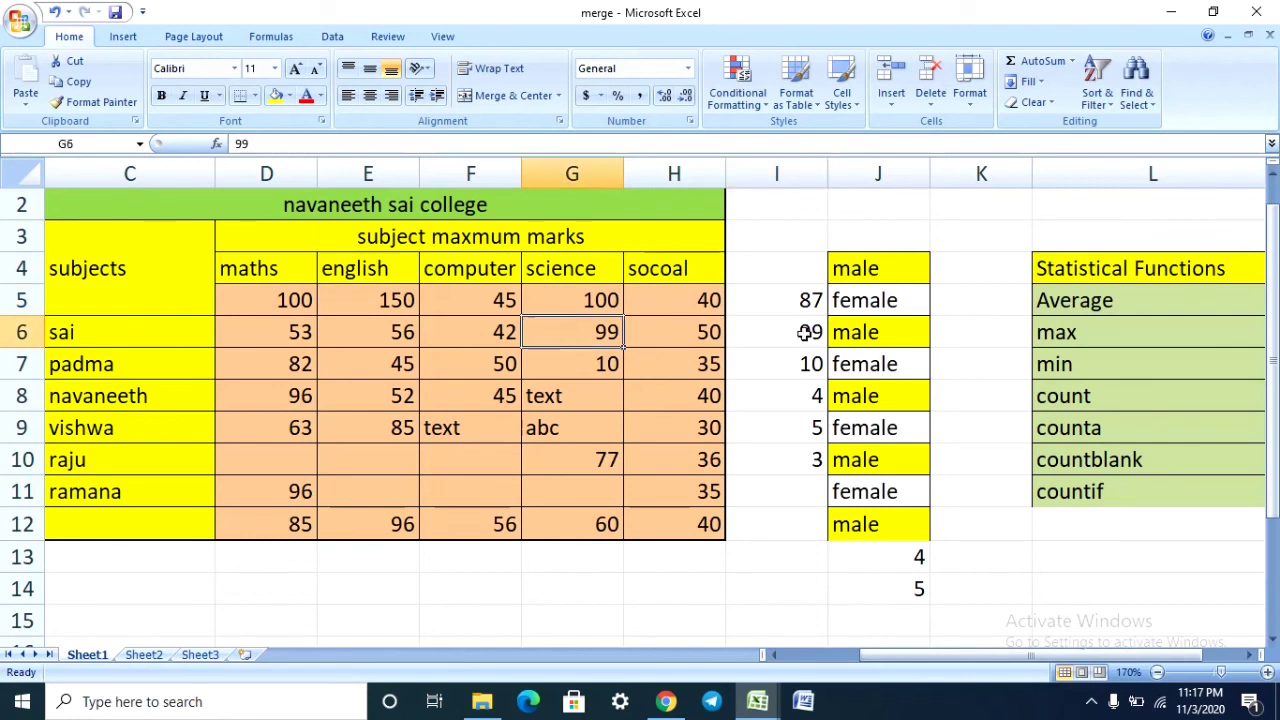
text(4)
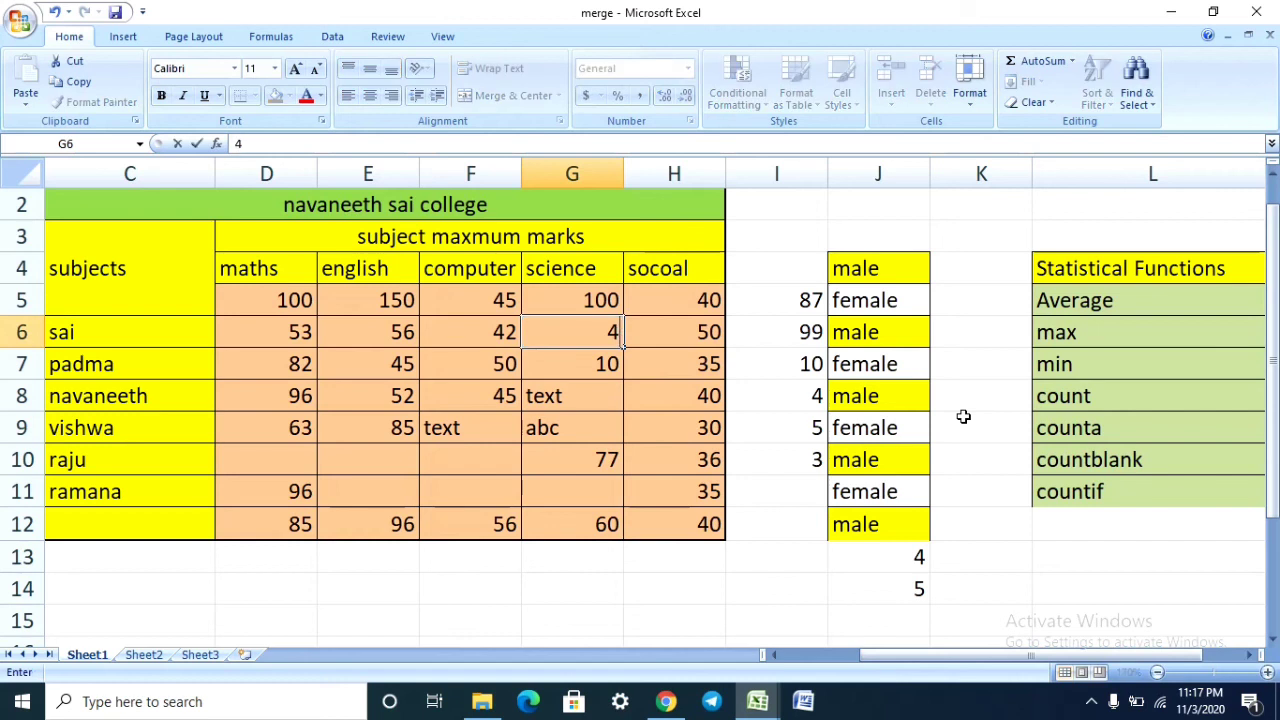
text(5)
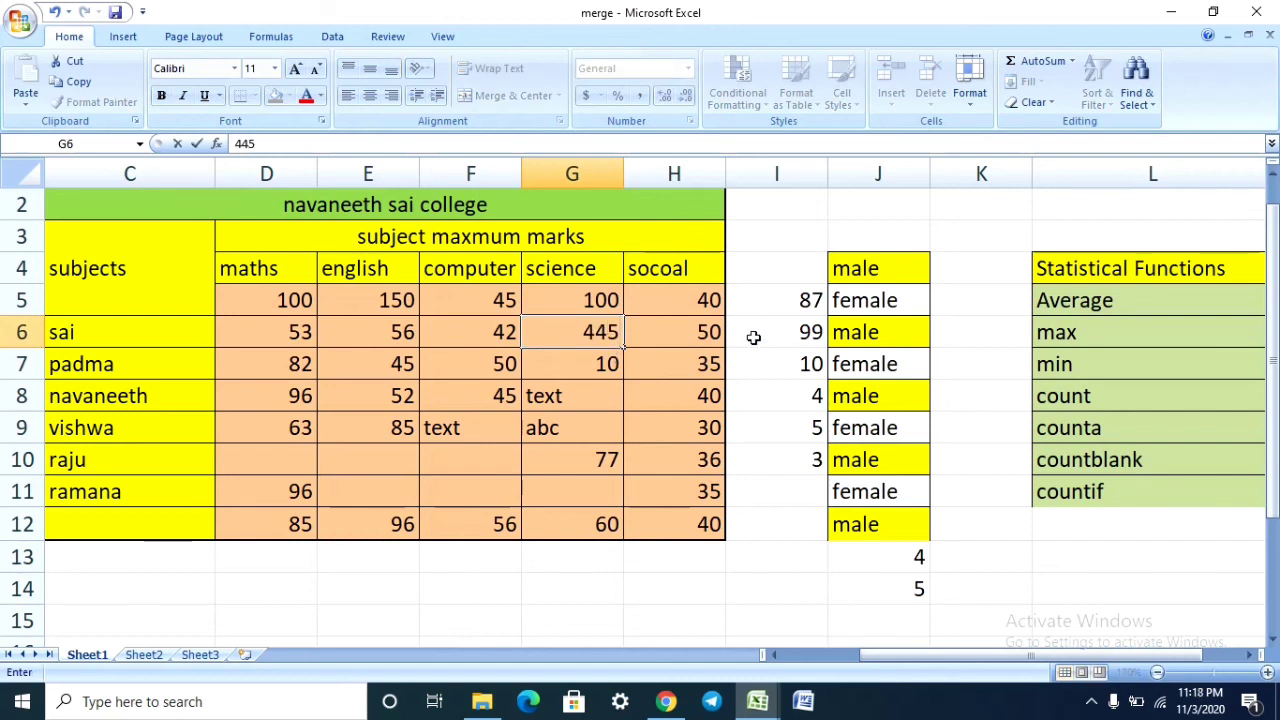
click(792, 334)
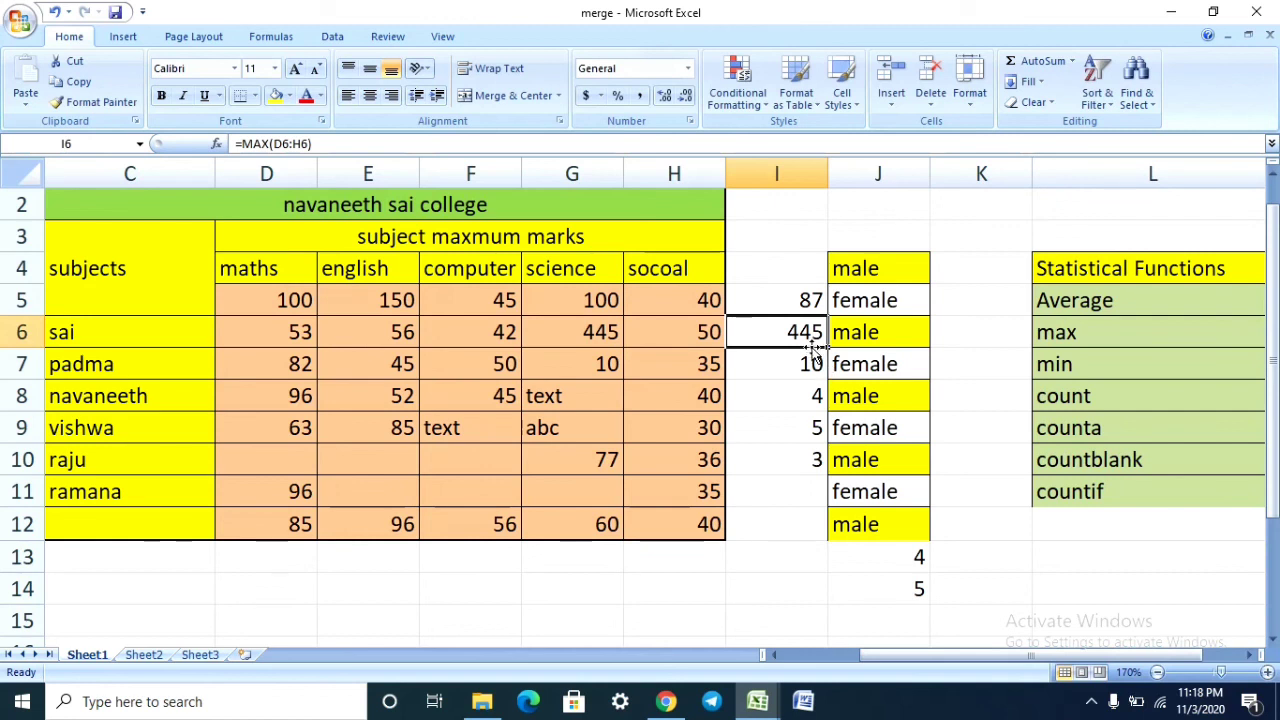
click(574, 364)
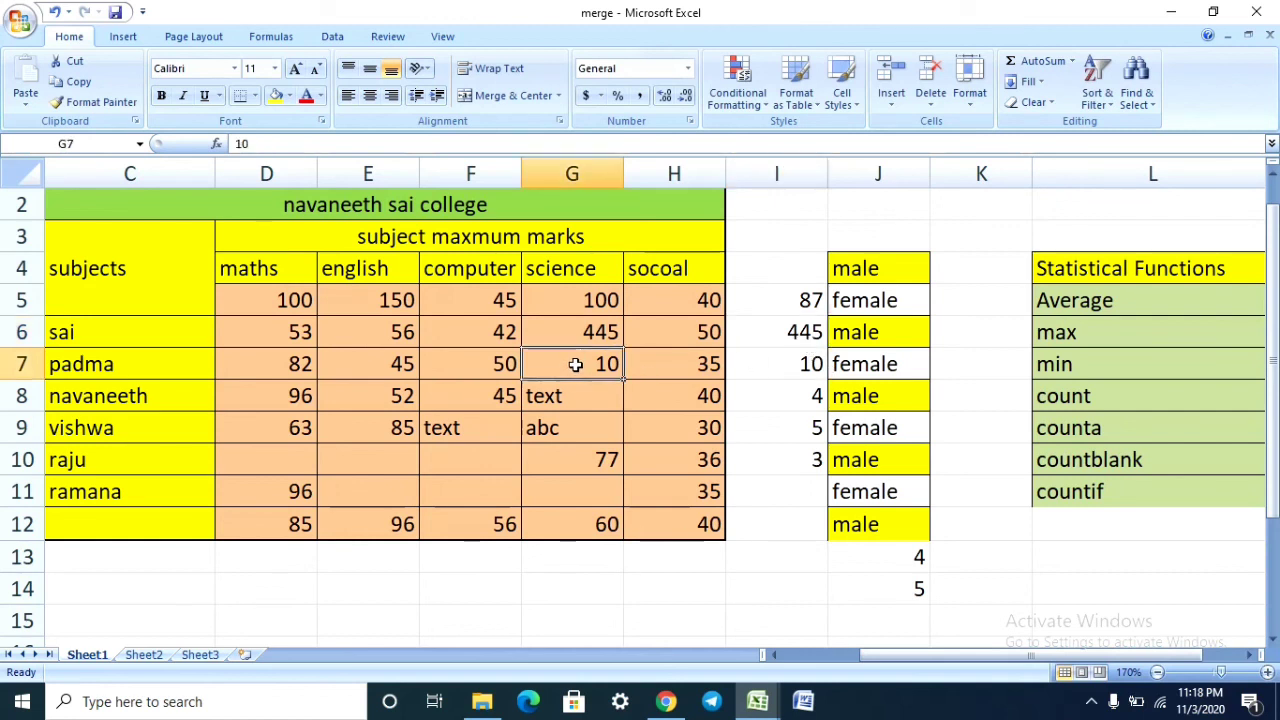
text(2)
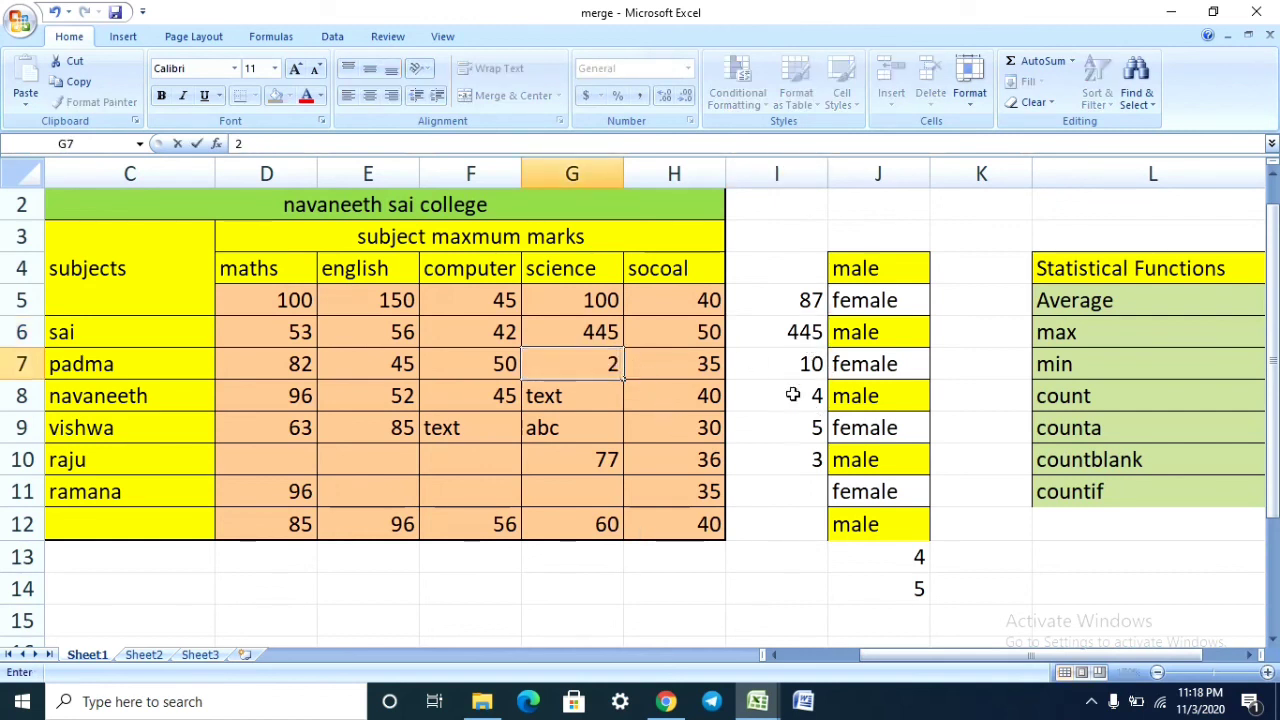
click(771, 345)
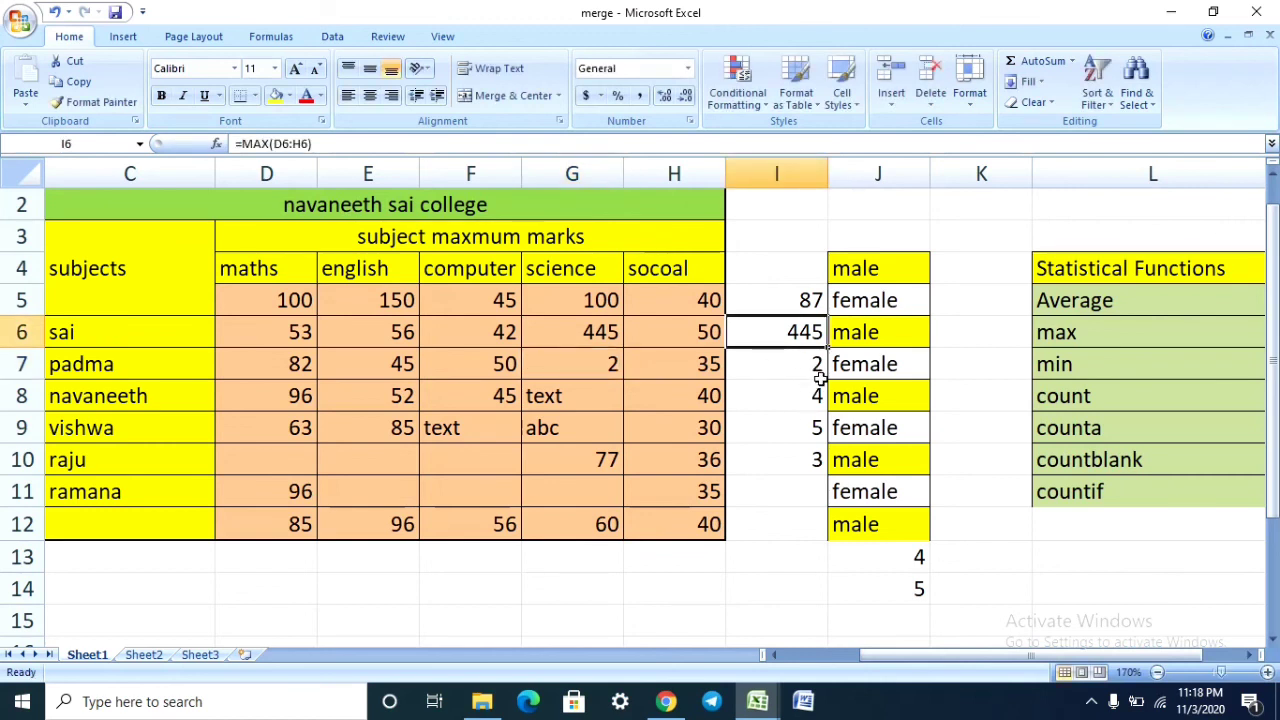
Step: Replace G8 and H8 with the text 'ii' and 'tt' so I8's COUNT drops to 3
click(485, 397)
click(578, 398)
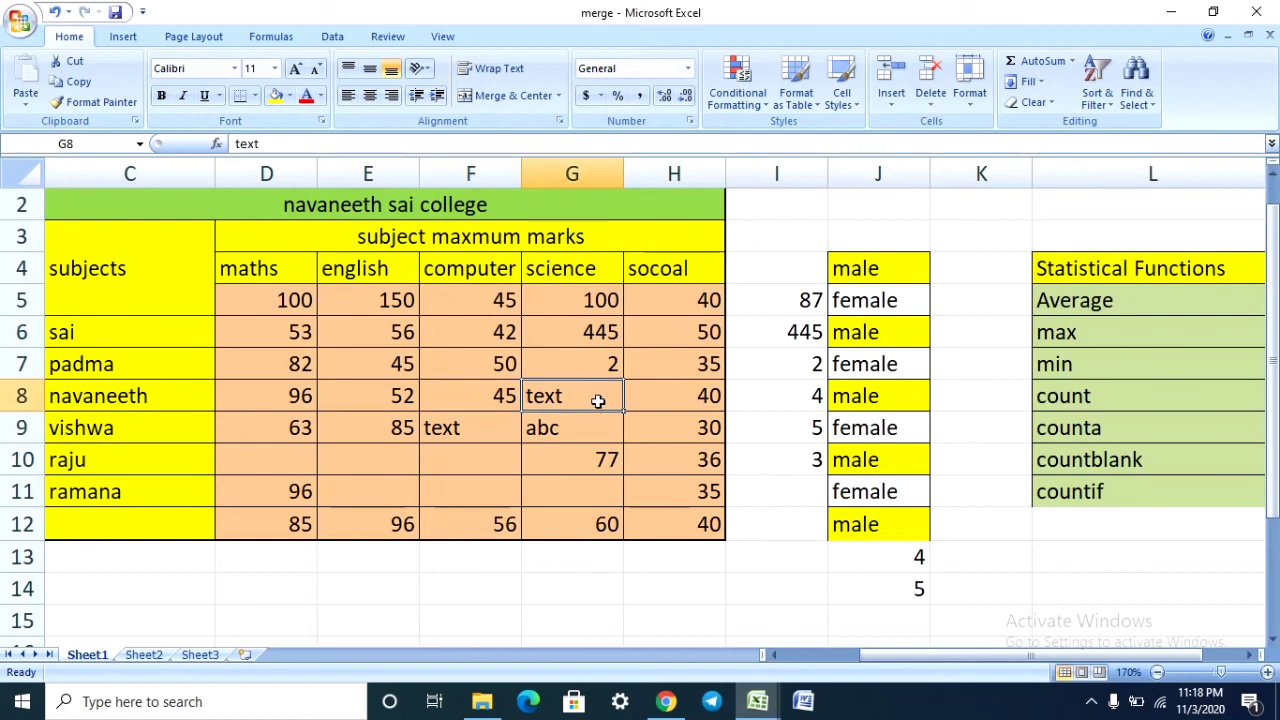
text(ii)
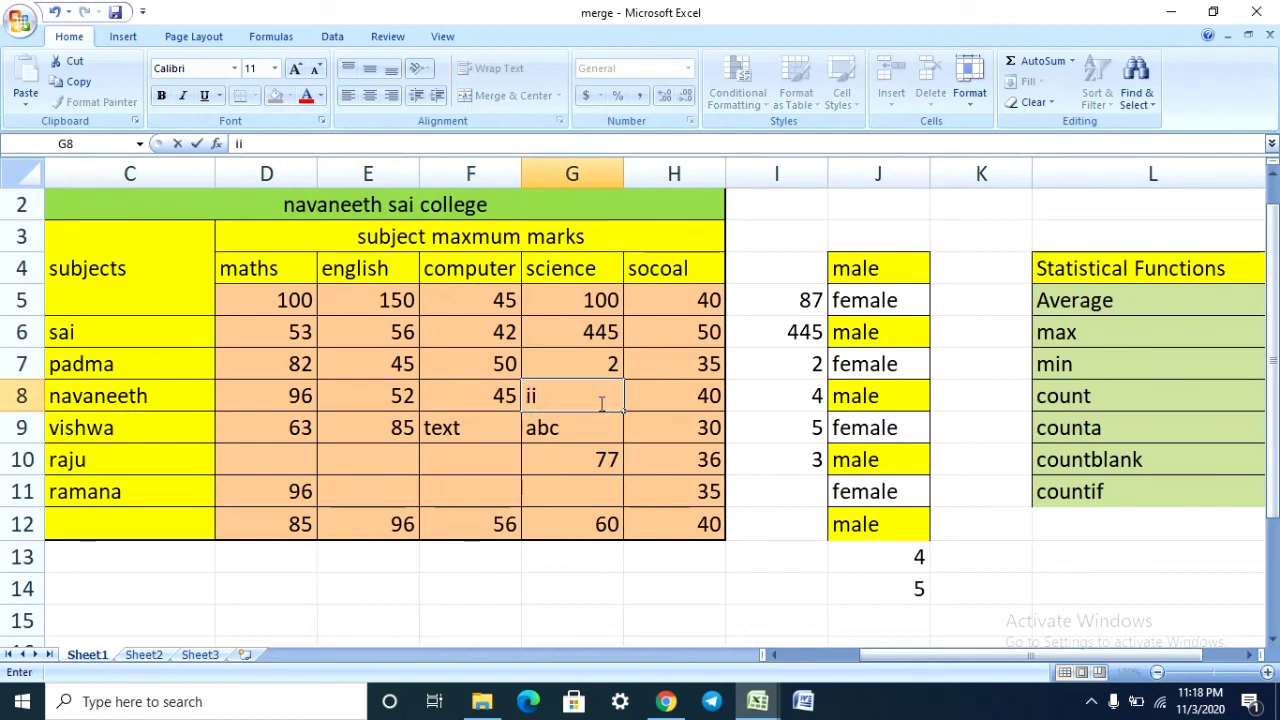
click(686, 403)
text(tt)
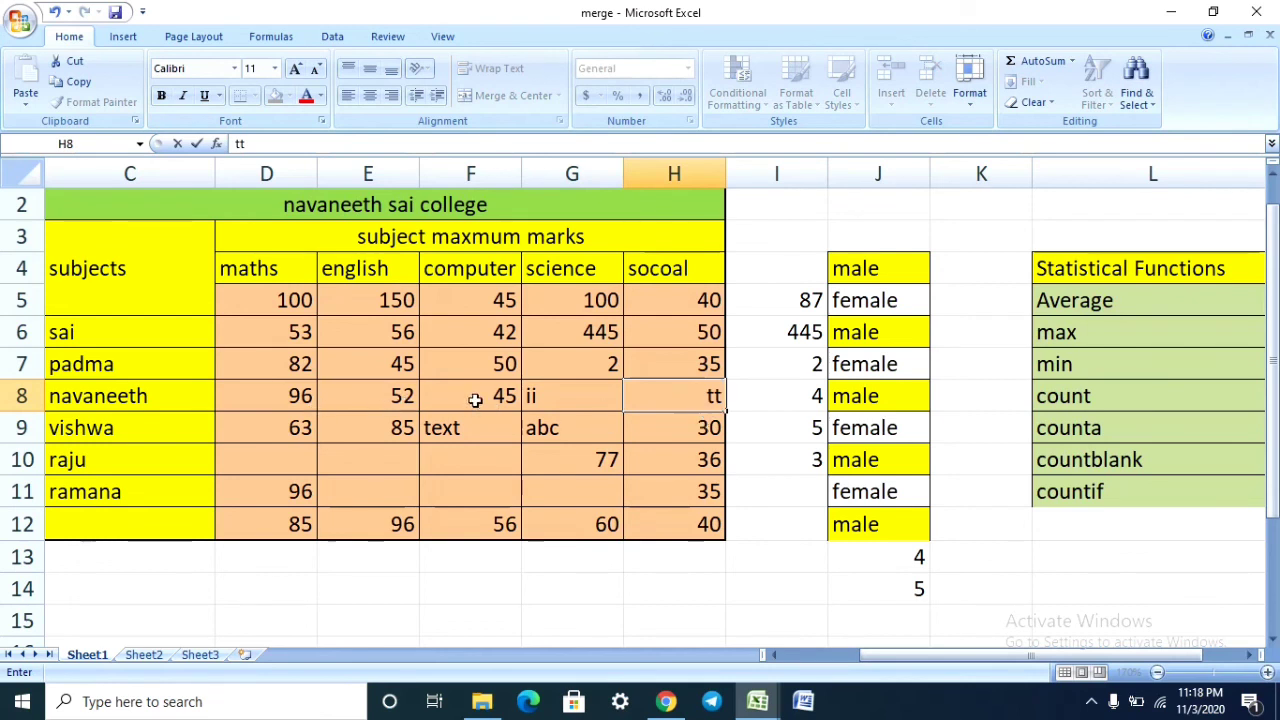
click(779, 403)
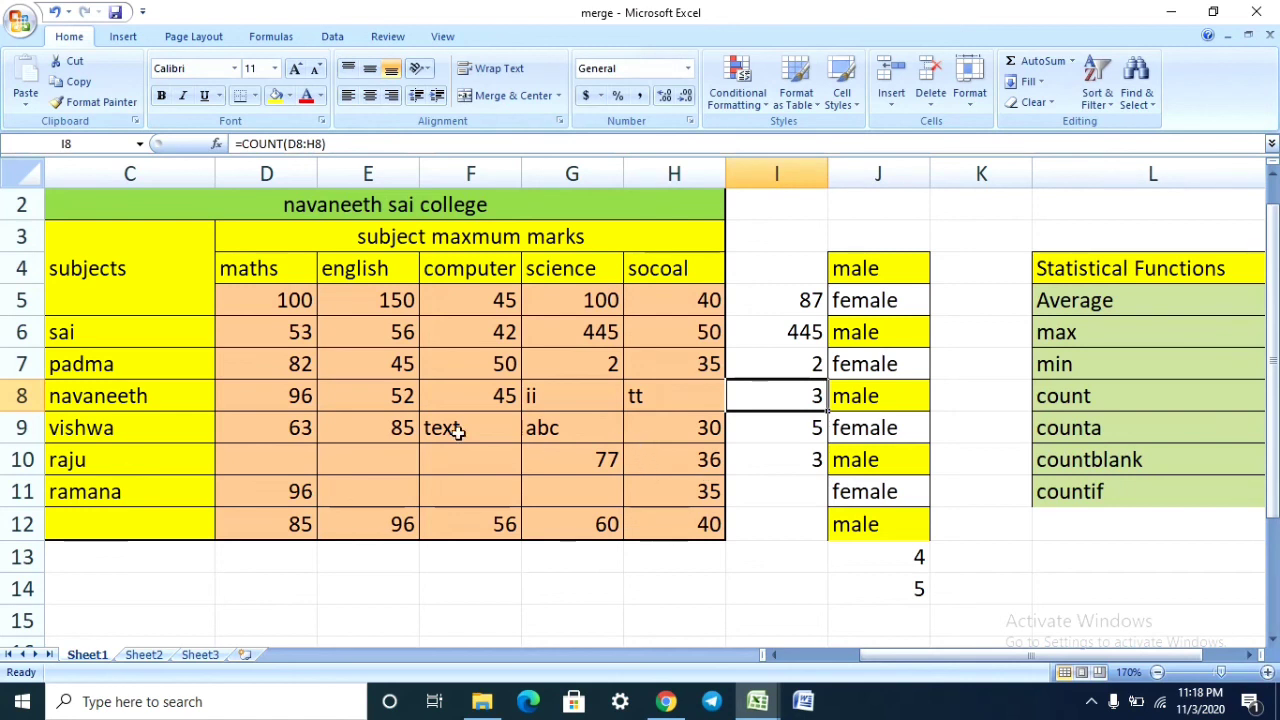
Step: Enter 'rr' in H9 and 'tt' in the blank F10, bringing I10's COUNTBLANK to 2
click(687, 435)
text(rr)
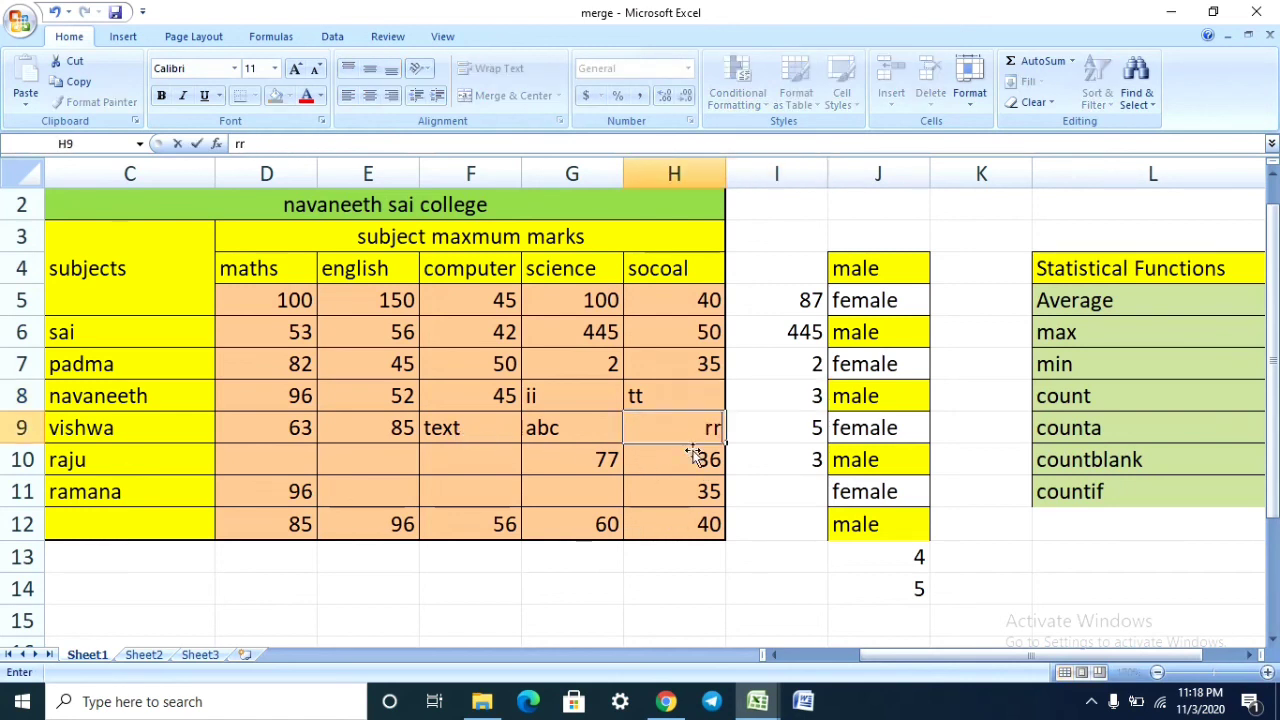
click(781, 434)
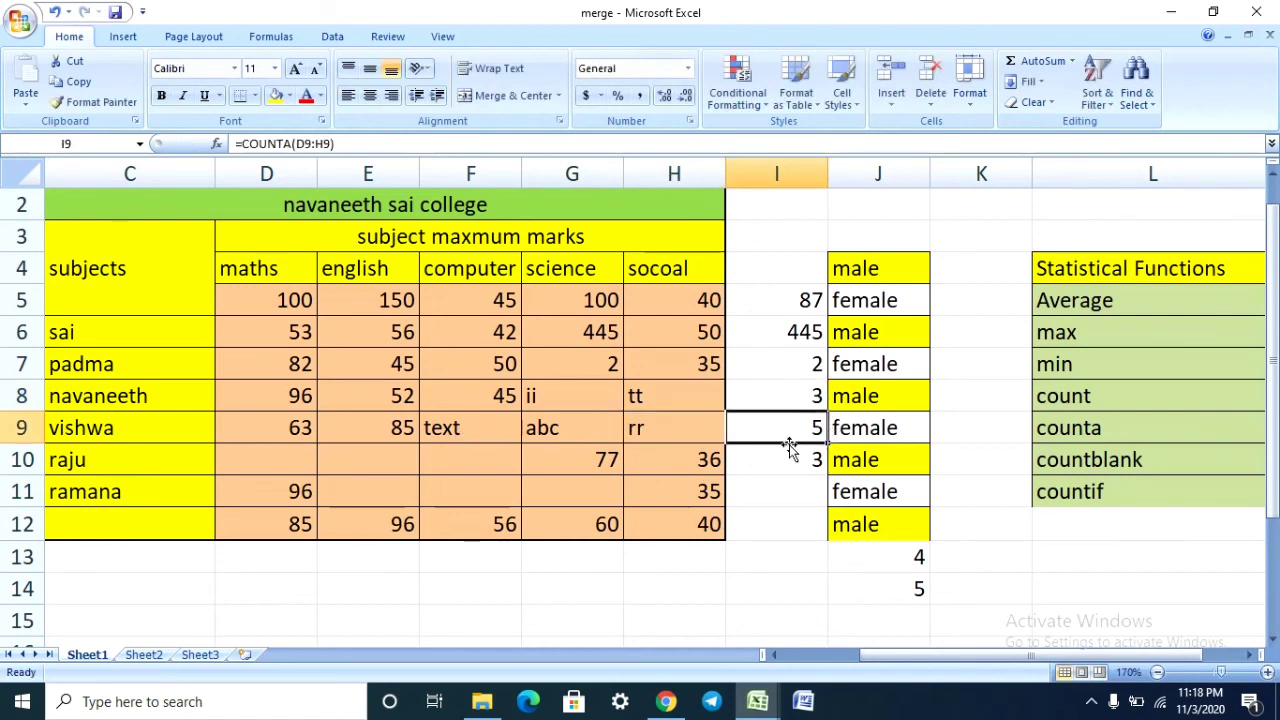
click(465, 465)
text(tt)
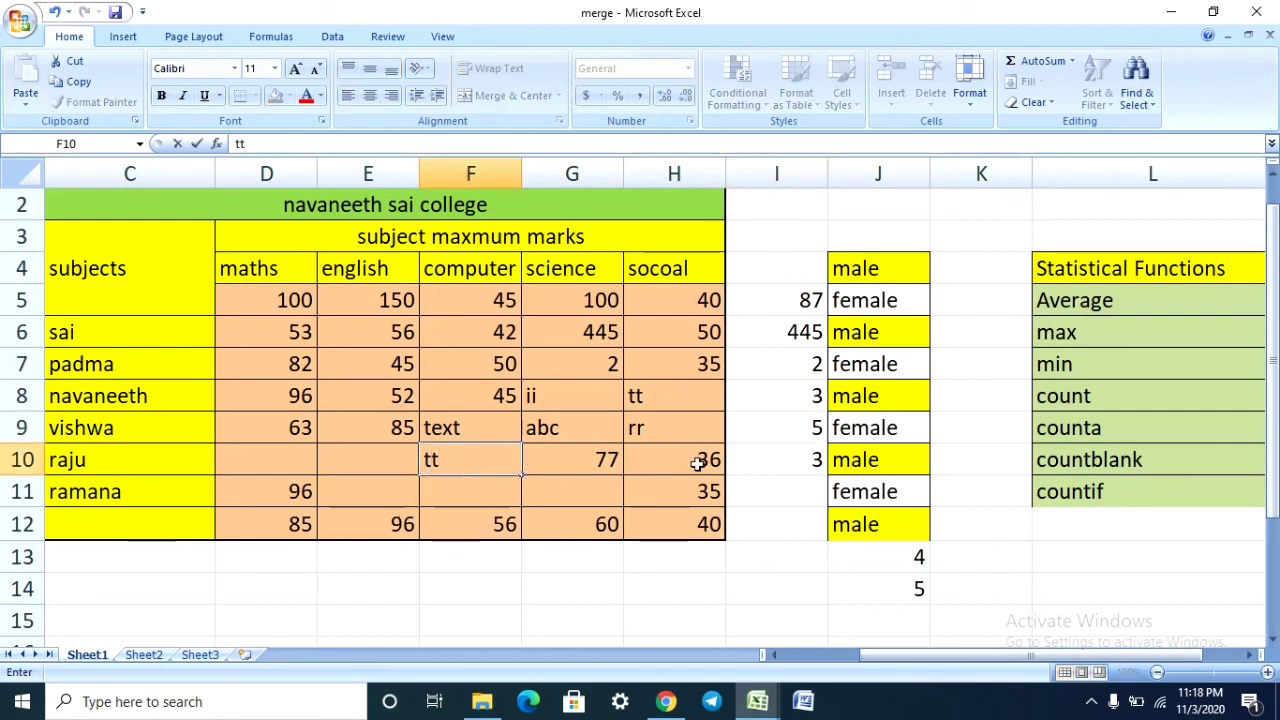
click(762, 463)
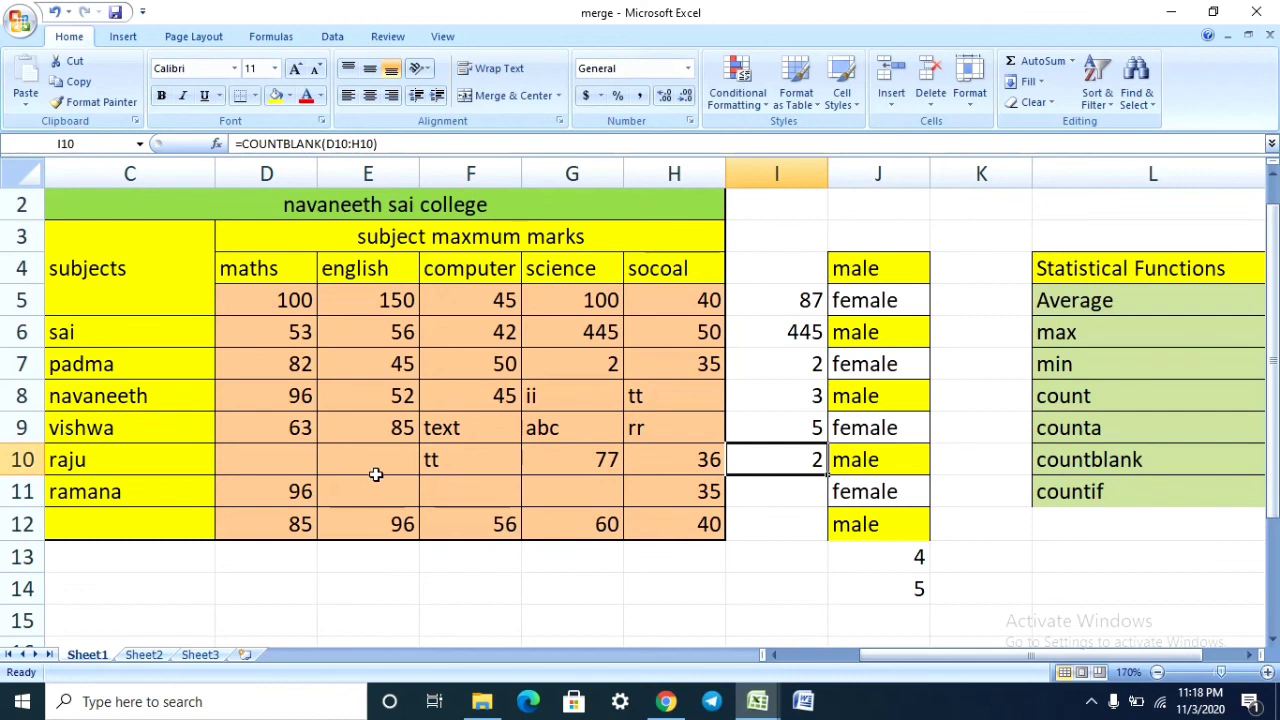